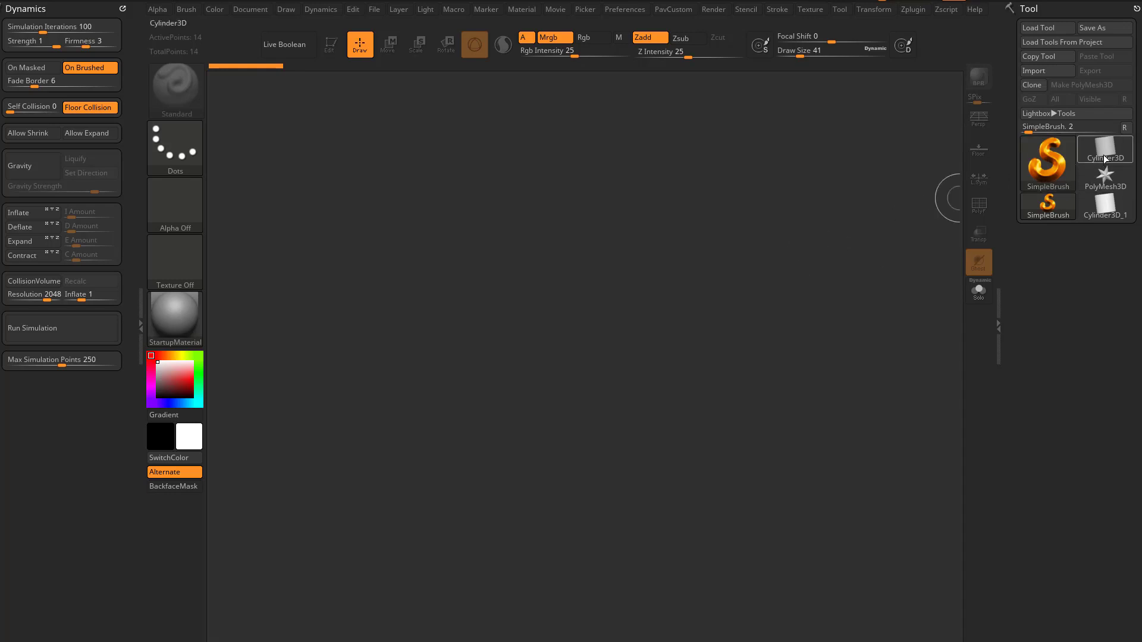
# Draw a Cylinder3D on the canvas in Edit mode, show its polyframe and convert it to a PolyMesh3D
pyautogui.click(1102, 152)
pyautogui.moveTo(446, 344); pyautogui.dragTo(364, 105)
pyautogui.press('t')
pyautogui.keyDown('shift'); pyautogui.moveTo(498, 158); pyautogui.dragTo(791, 252); pyautogui.keyUp('shift')
pyautogui.click(985, 213)
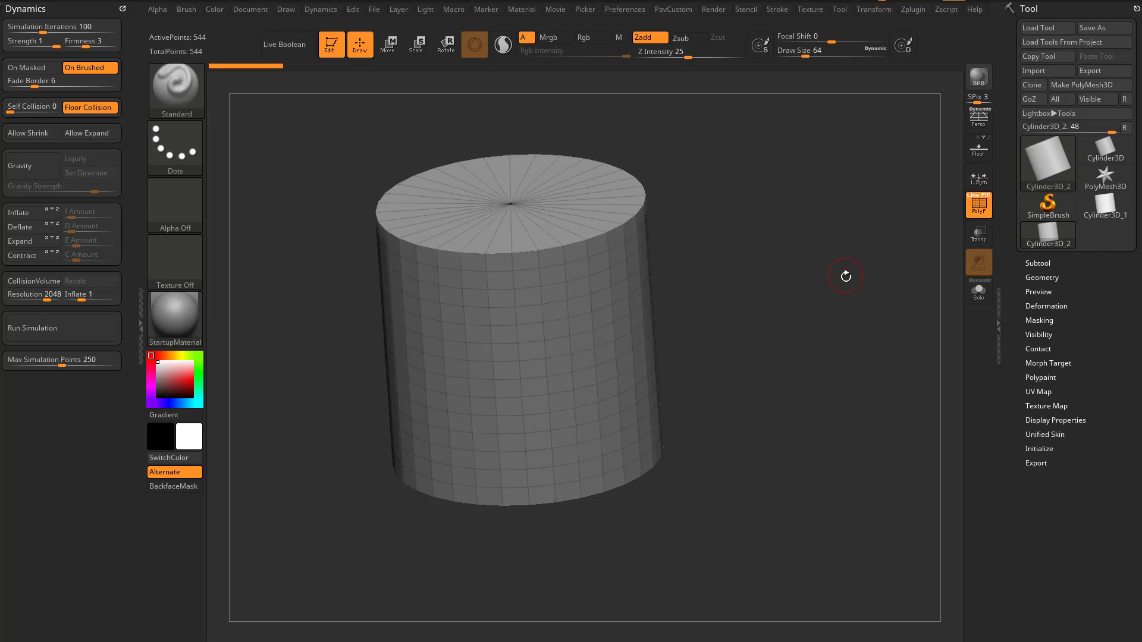
pyautogui.moveTo(846, 275); pyautogui.dragTo(841, 265)
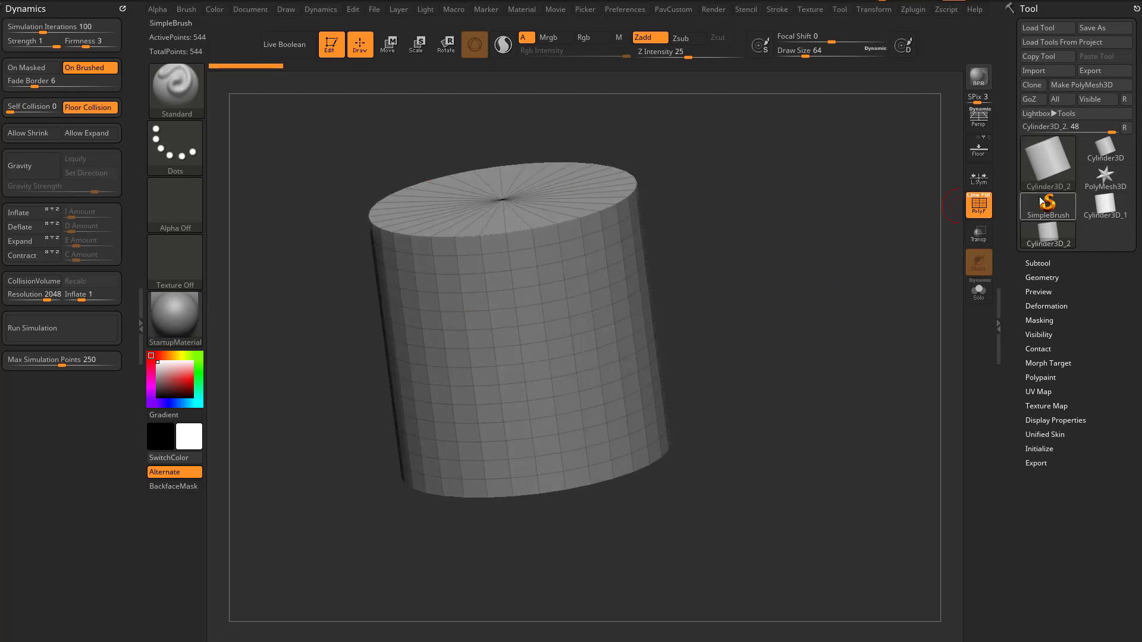
pyautogui.click(1077, 85)
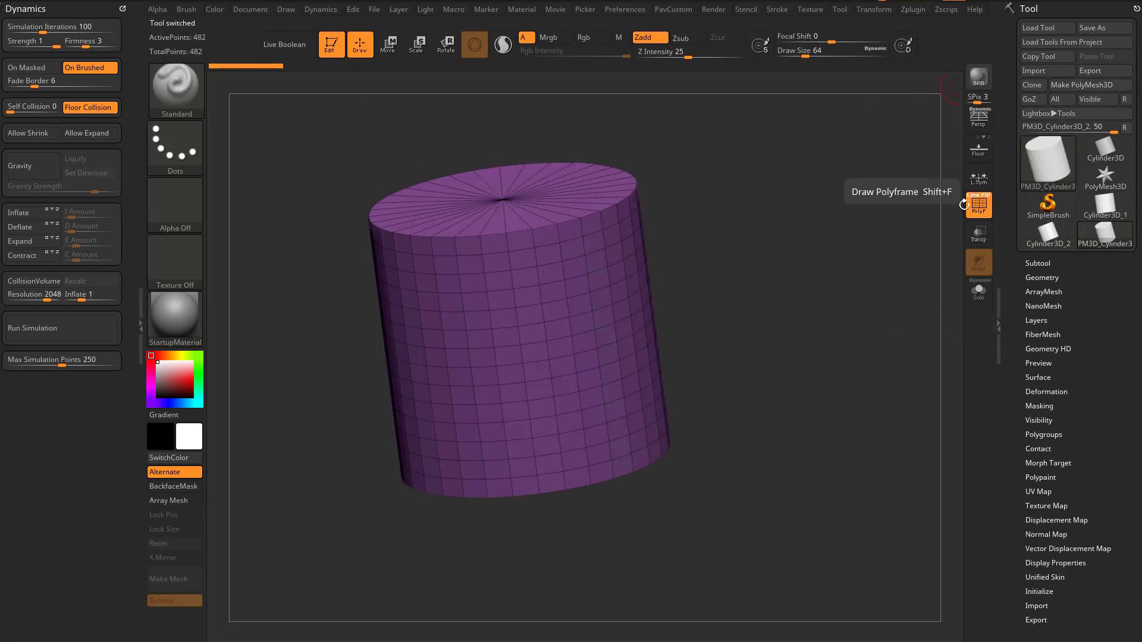
# Assign polygroups to the cylinder by normals and isolate only its side wall
pyautogui.scroll(-3, 1015, 280)
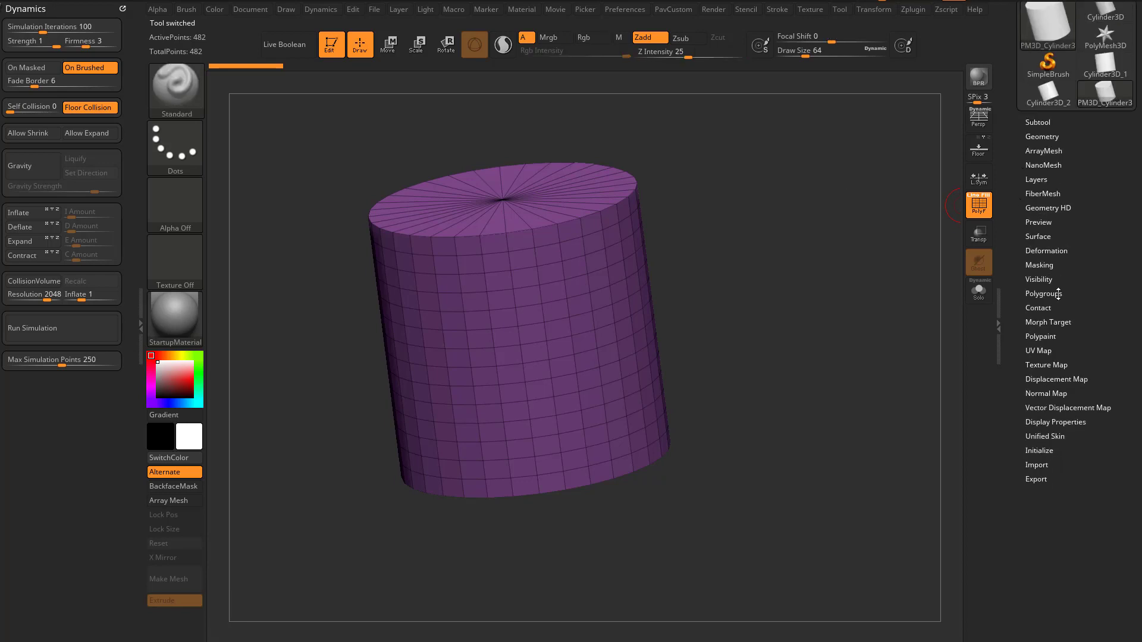
pyautogui.click(1043, 291)
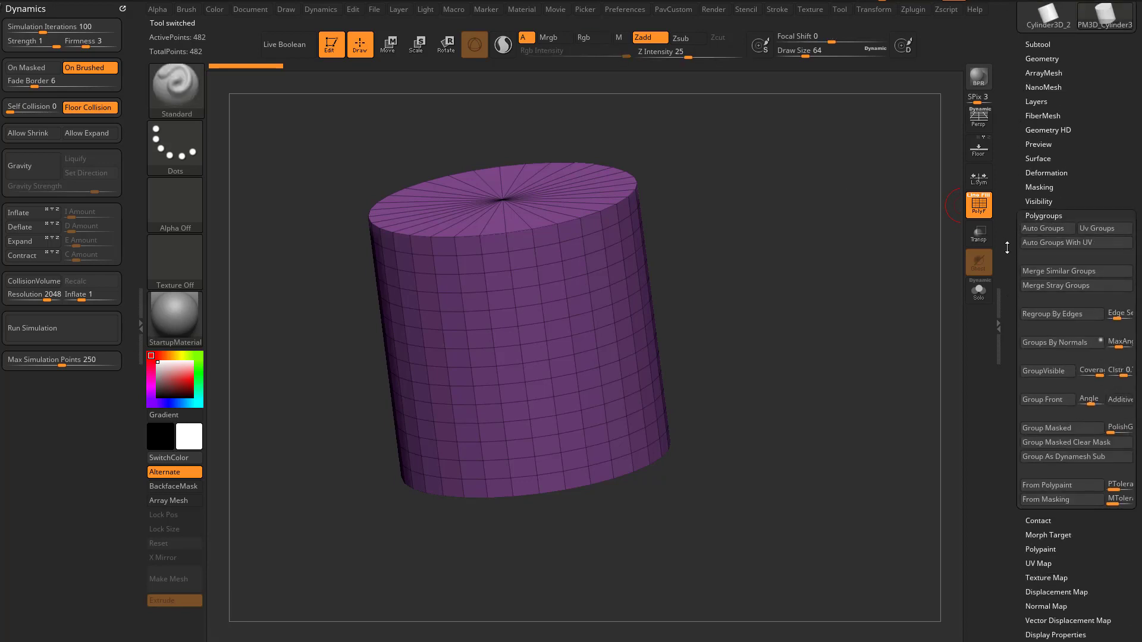
pyautogui.click(1051, 343)
pyautogui.moveTo(828, 388); pyautogui.dragTo(597, 270)
pyautogui.hotkey('ctrl', 'shift')
pyautogui.keyDown('ctrl'); pyautogui.keyDown('shift'); pyautogui.click(549, 274); pyautogui.keyUp('shift'); pyautogui.keyUp('ctrl')
pyautogui.moveTo(800, 294)
pyautogui.mouseDown()
pyautogui.moveTo(922, 312)
pyautogui.moveTo(770, 311)
pyautogui.moveTo(873, 280)
pyautogui.moveTo(873, 296)
pyautogui.mouseUp()
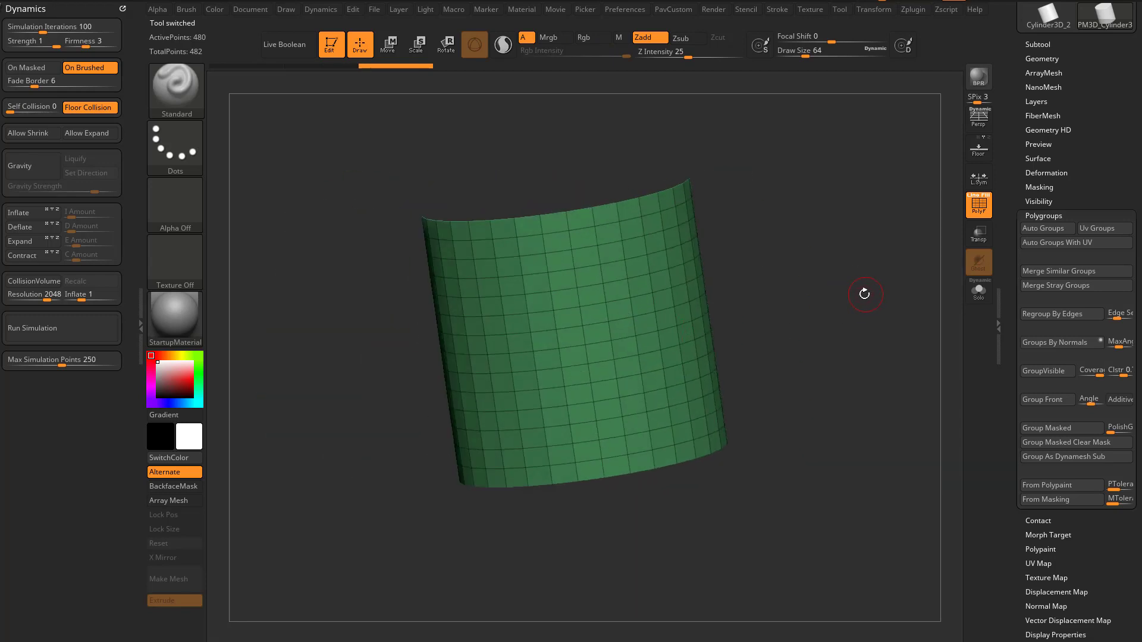
# Apply the SketchShaded2 material and delete the cylinder's hidden end caps
pyautogui.click(176, 317)
pyautogui.click(933, 433)
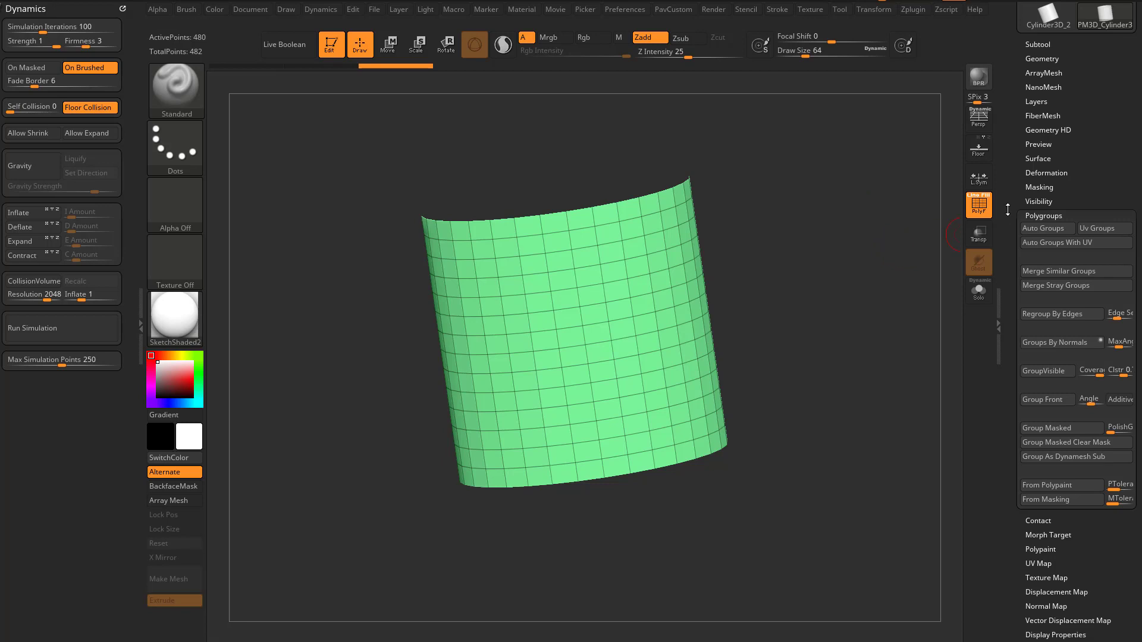
pyautogui.moveTo(1011, 203); pyautogui.dragTo(1011, 222)
pyautogui.keyDown('shift'); pyautogui.click(1030, 79); pyautogui.keyUp('shift')
pyautogui.moveTo(1015, 333); pyautogui.dragTo(1036, 149)
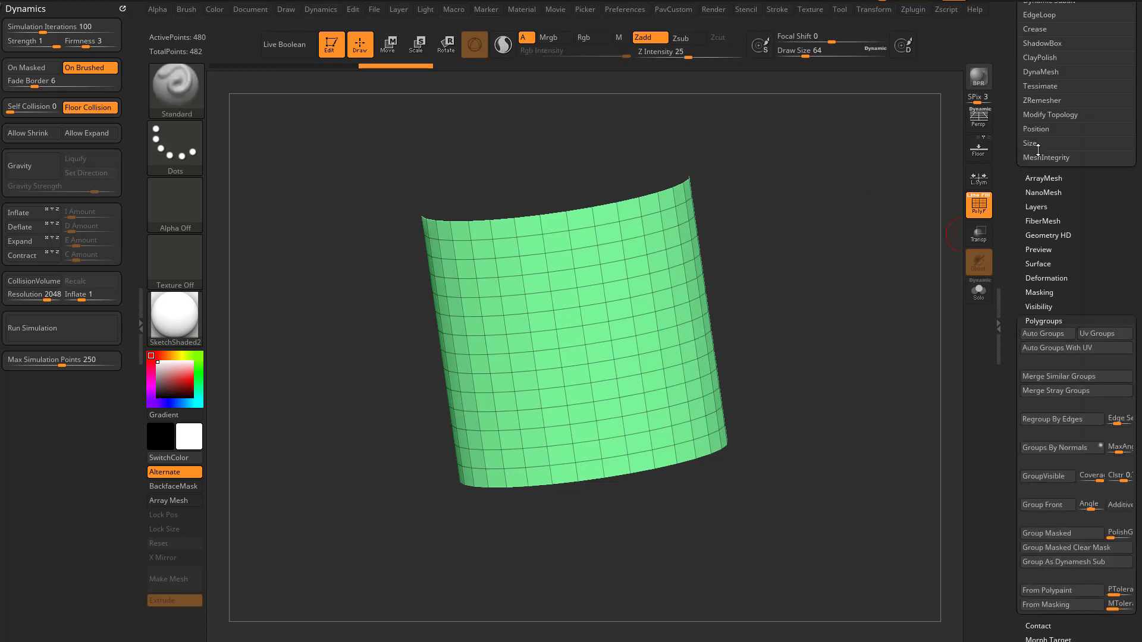
pyautogui.click(1044, 115)
# Enable Expand with amount 1 in the dynamics settings and show the floor grid
pyautogui.moveTo(874, 277)
pyautogui.keyDown('shift'); pyautogui.mouseDown()
pyautogui.moveTo(894, 214)
pyautogui.moveTo(745, 276)
pyautogui.mouseUp(); pyautogui.keyUp('shift')
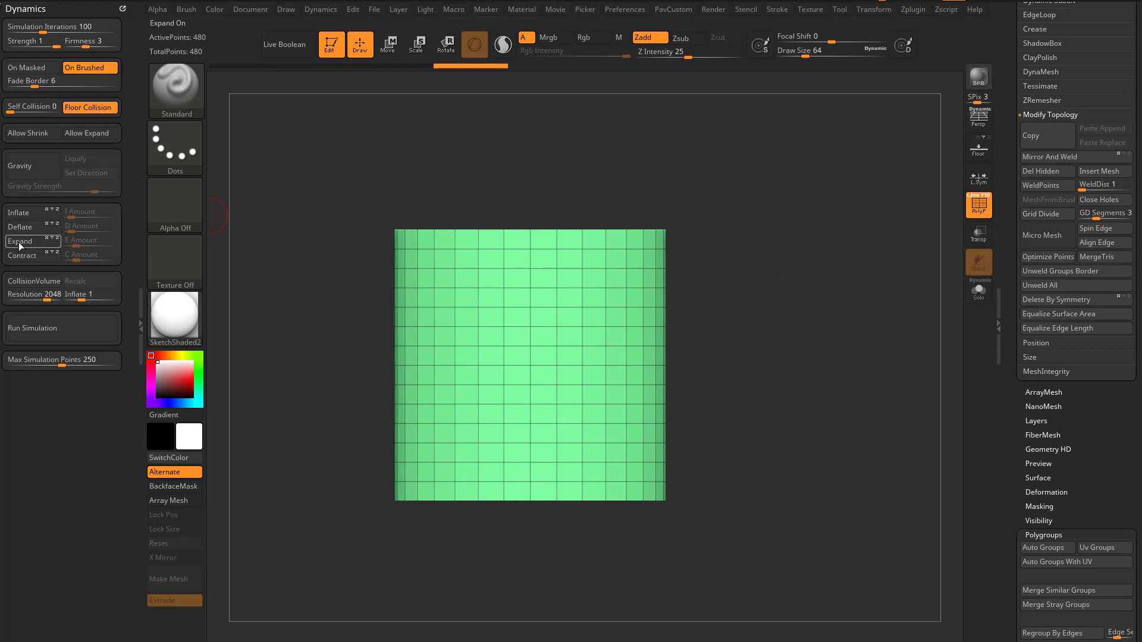
pyautogui.moveTo(963, 178); pyautogui.dragTo(953, 204)
pyautogui.click(984, 185)
pyautogui.click(980, 154)
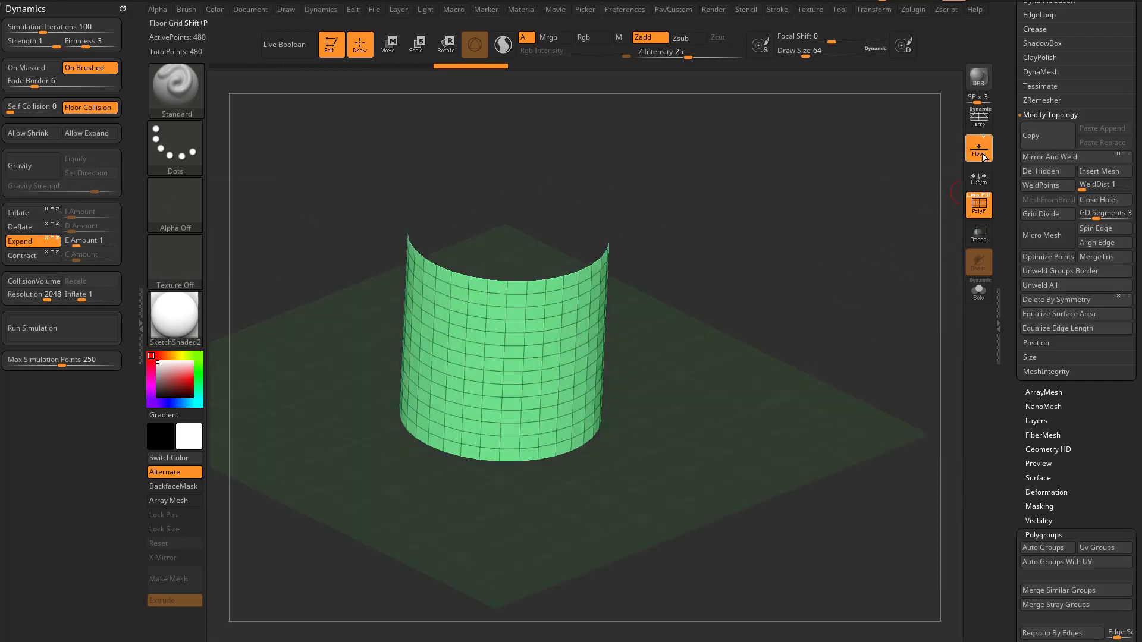
# Subdivide the open cylinder twice
pyautogui.moveTo(832, 298); pyautogui.dragTo(803, 202)
pyautogui.keyDown('shift'); pyautogui.moveTo(545, 388); pyautogui.dragTo(700, 172); pyautogui.keyUp('shift')
pyautogui.moveTo(743, 225); pyautogui.dragTo(875, 229)
pyautogui.hotkey('ctrl', 'd')
pyautogui.hotkey('ctrl', 'd')
# Mask a band along the upper rim and another along the lower rim of the upright cylinder
pyautogui.moveTo(805, 240); pyautogui.dragTo(877, 213)
pyautogui.keyDown('shift'); pyautogui.moveTo(715, 224); pyautogui.dragTo(684, 229); pyautogui.keyUp('shift')
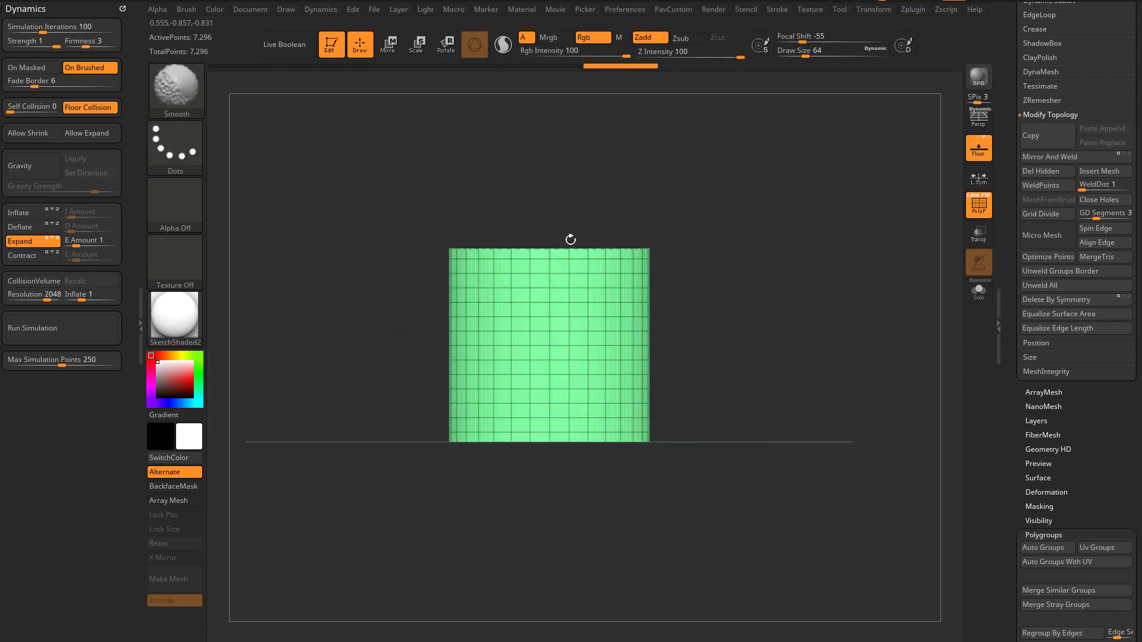
pyautogui.keyDown('ctrl'); pyautogui.moveTo(400, 189); pyautogui.dragTo(710, 282); pyautogui.keyUp('ctrl')
pyautogui.keyDown('ctrl'); pyautogui.moveTo(693, 525); pyautogui.dragTo(416, 406); pyautogui.keyUp('ctrl')
pyautogui.moveTo(804, 266); pyautogui.dragTo(820, 290)
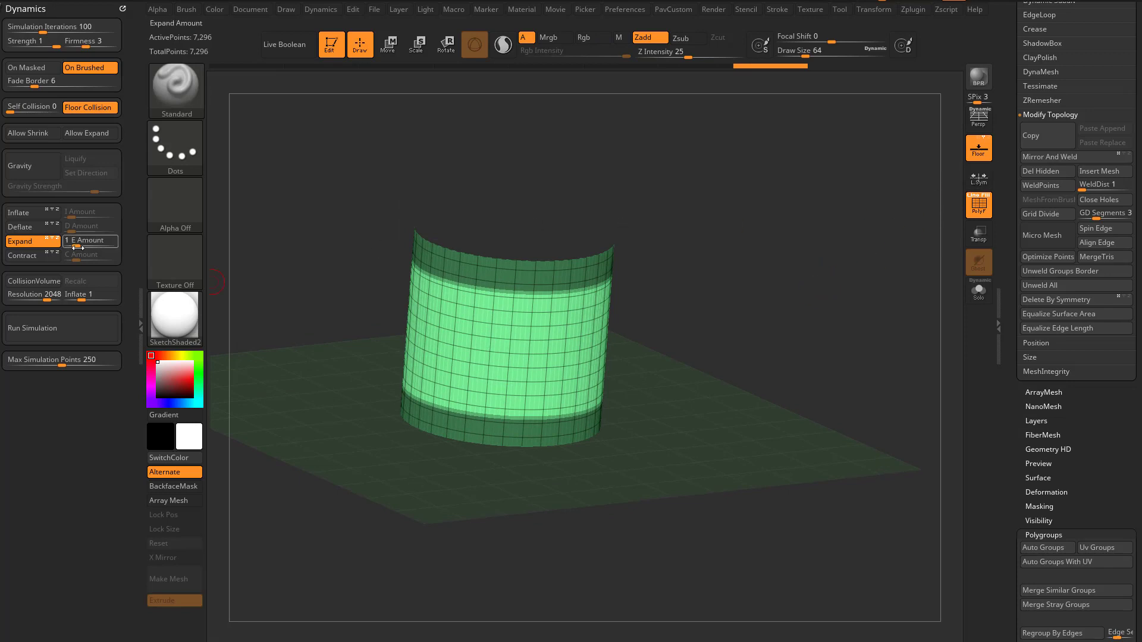
# Try the Expand simulation along Y only on the unmasked middle band with the polyframe hidden, and undo the result
pyautogui.click(59, 326)
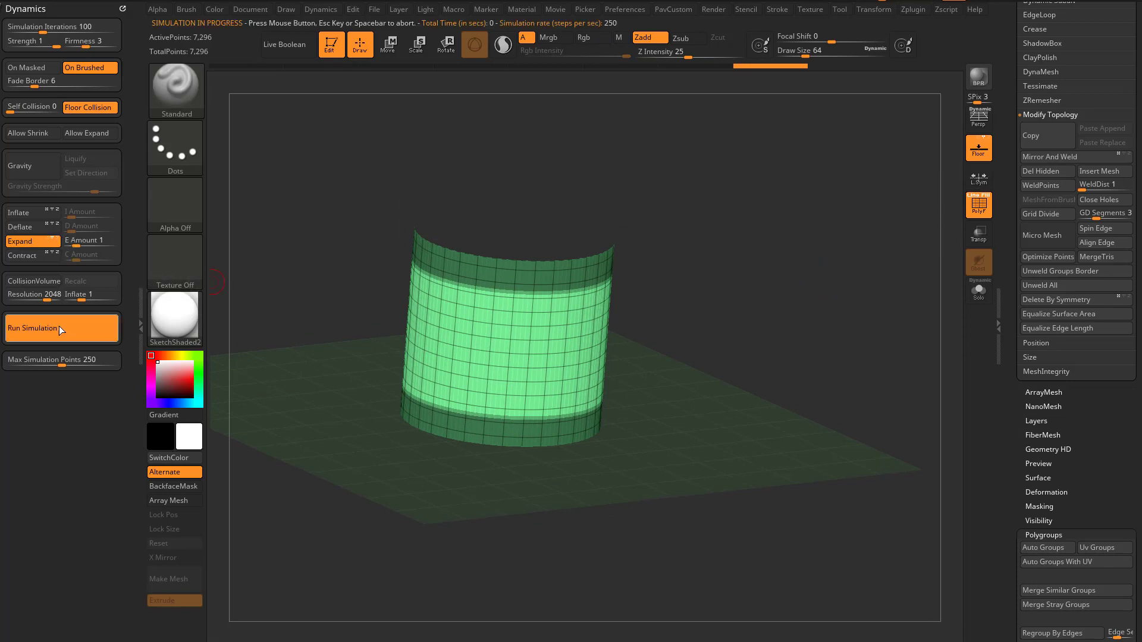
pyautogui.click(969, 208)
pyautogui.moveTo(916, 285); pyautogui.dragTo(659, 316)
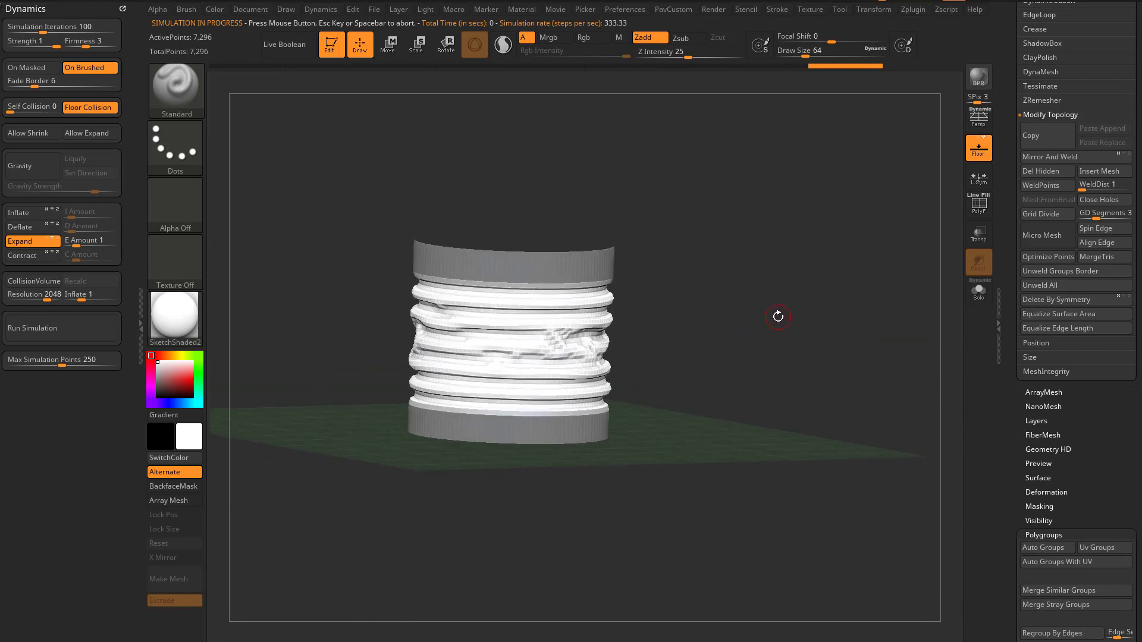
pyautogui.hotkey('ctrl', 'z')
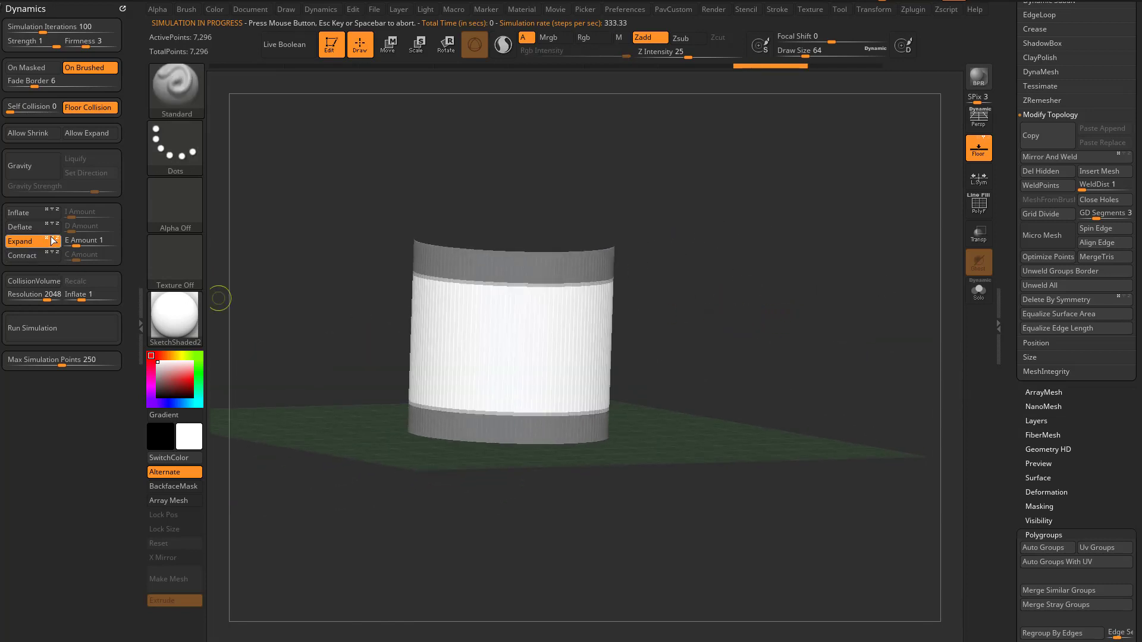
# Run the Expand simulation on the middle band along X and Z and inspect the folds from several angles
pyautogui.click(49, 324)
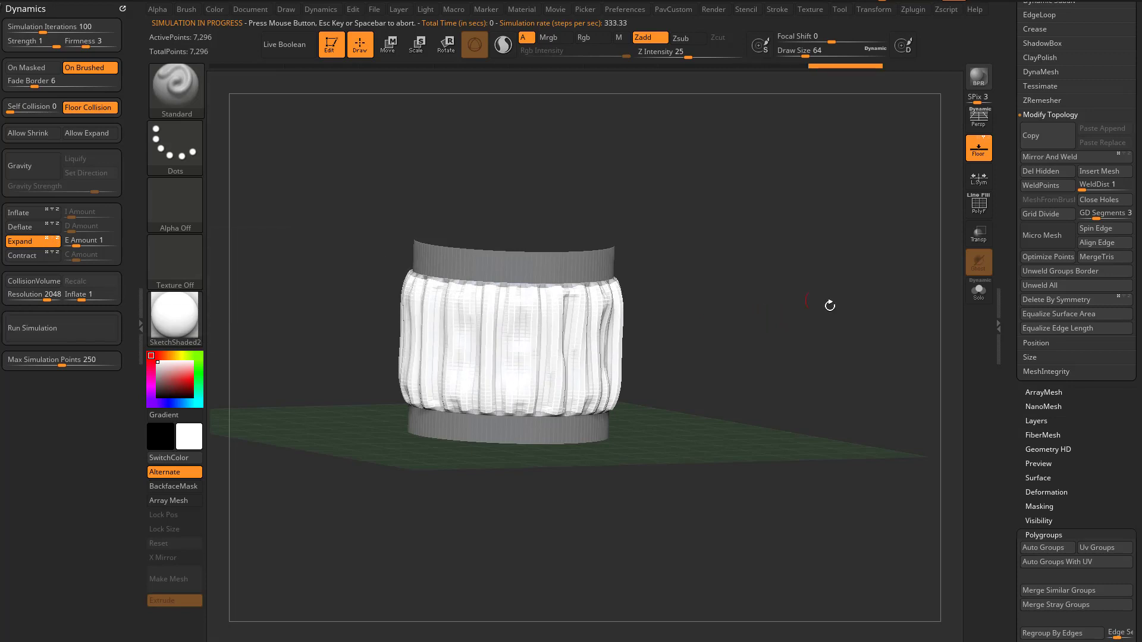
pyautogui.moveTo(838, 313); pyautogui.dragTo(823, 336)
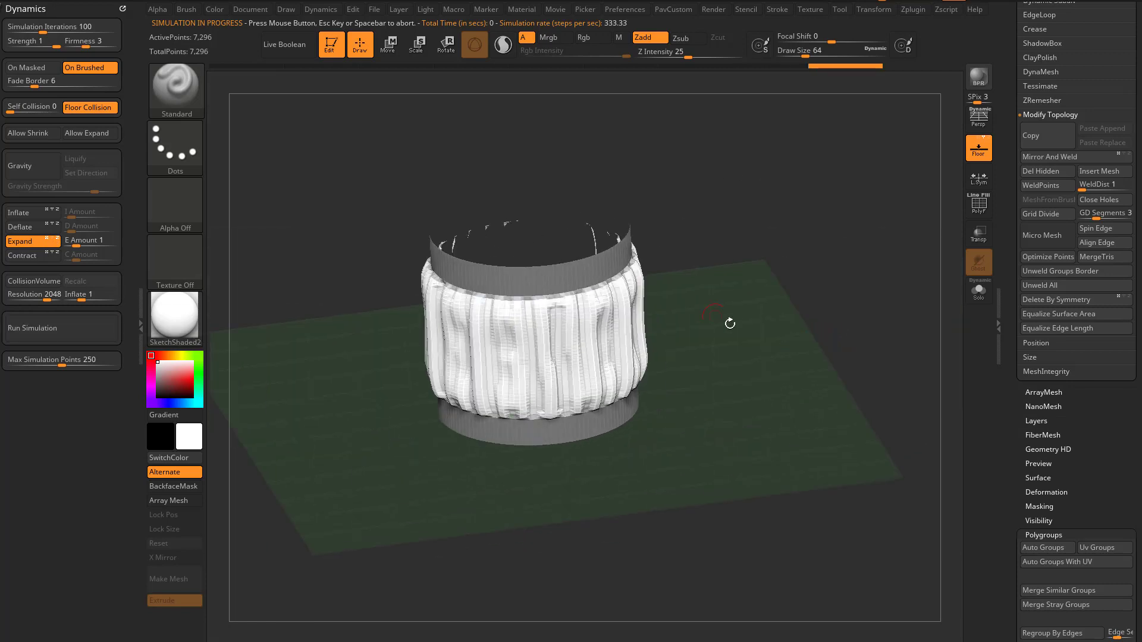
pyautogui.moveTo(721, 354); pyautogui.dragTo(815, 330)
# Lift and tilt the unmasked open cylinder diagonally above the floor with the Transpose gizmo
pyautogui.press('w')
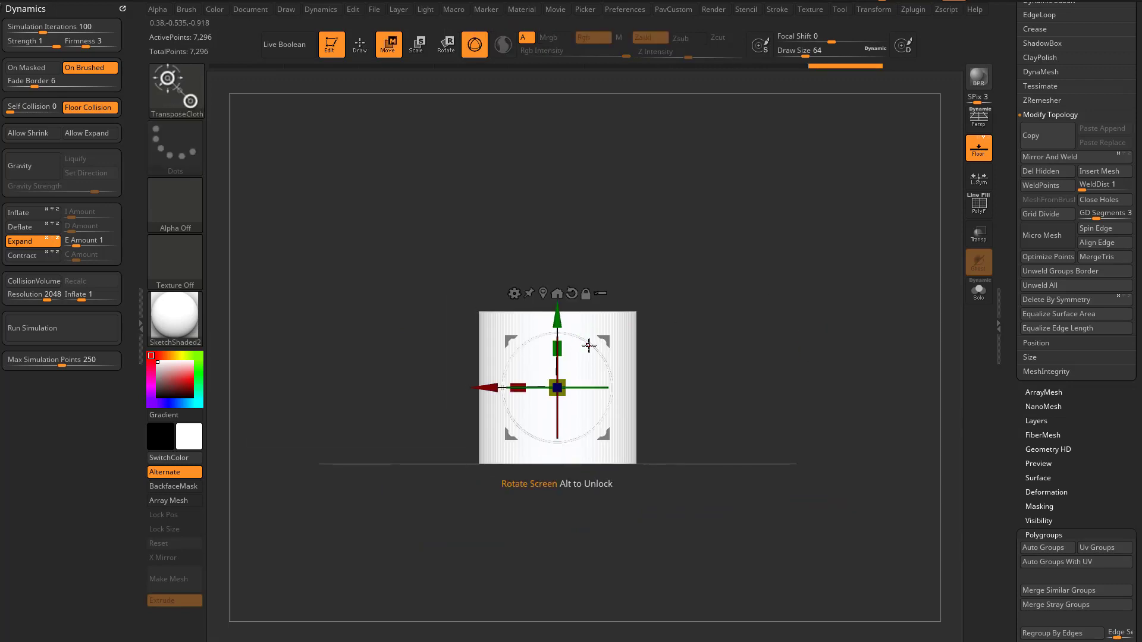
pyautogui.moveTo(585, 344); pyautogui.dragTo(633, 169)
pyautogui.moveTo(764, 195); pyautogui.dragTo(665, 205)
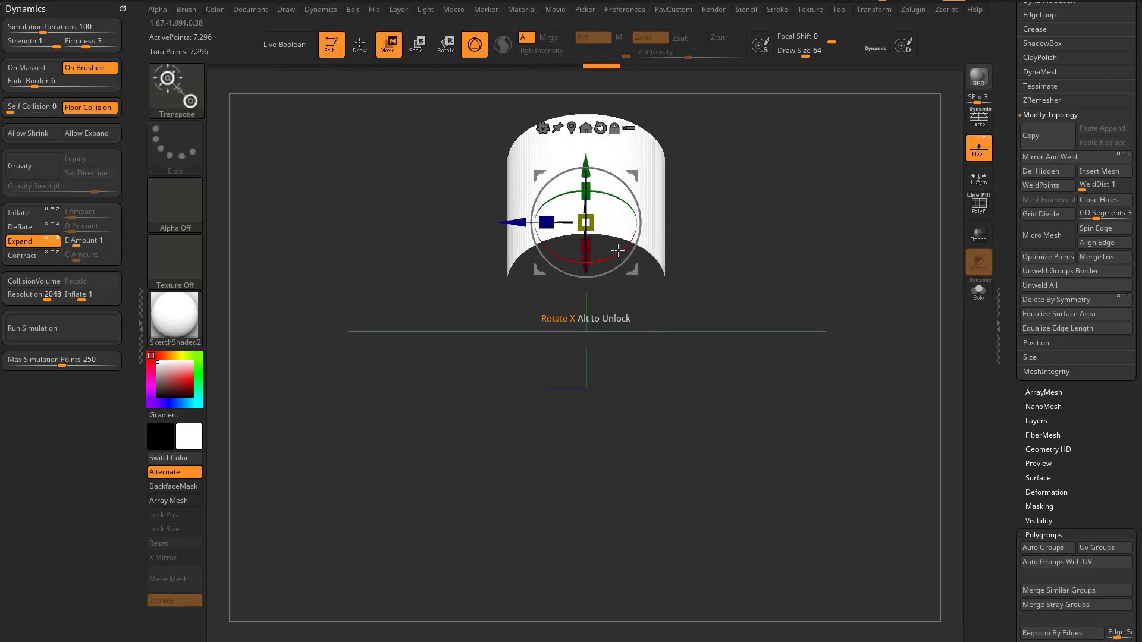
pyautogui.moveTo(629, 249)
pyautogui.mouseDown()
pyautogui.moveTo(718, 214)
pyautogui.moveTo(867, 232)
pyautogui.moveTo(866, 285)
pyautogui.moveTo(846, 300)
pyautogui.mouseUp()
pyautogui.press('q')
# Try the Expand simulation on the tilted cylinder with different axis limits, undoing each result
pyautogui.moveTo(725, 182); pyautogui.dragTo(893, 255)
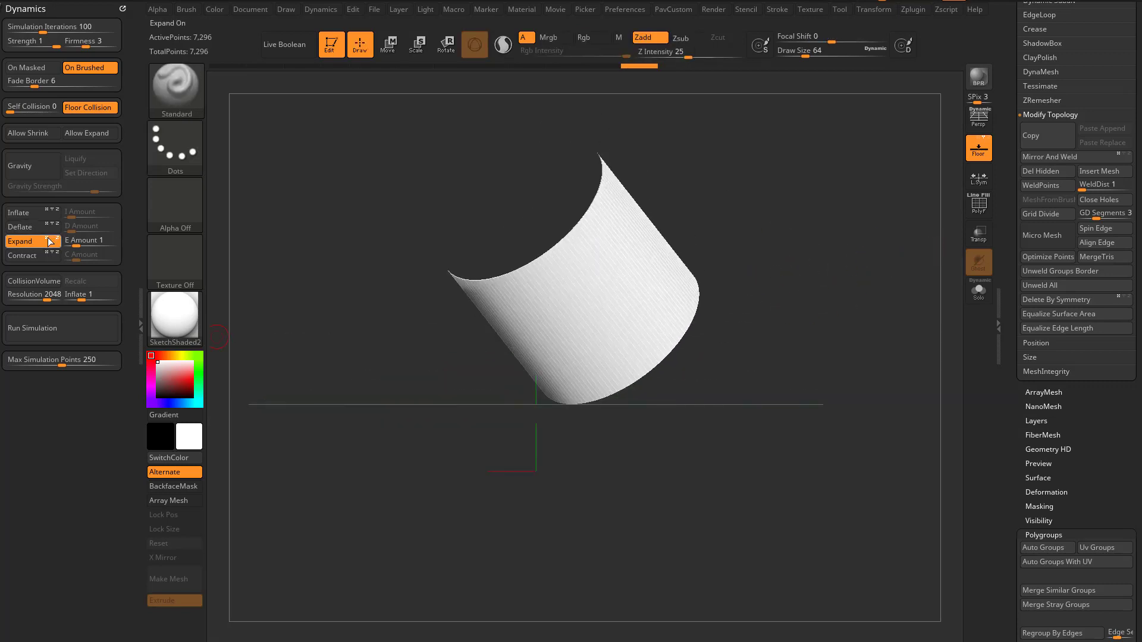
pyautogui.click(57, 326)
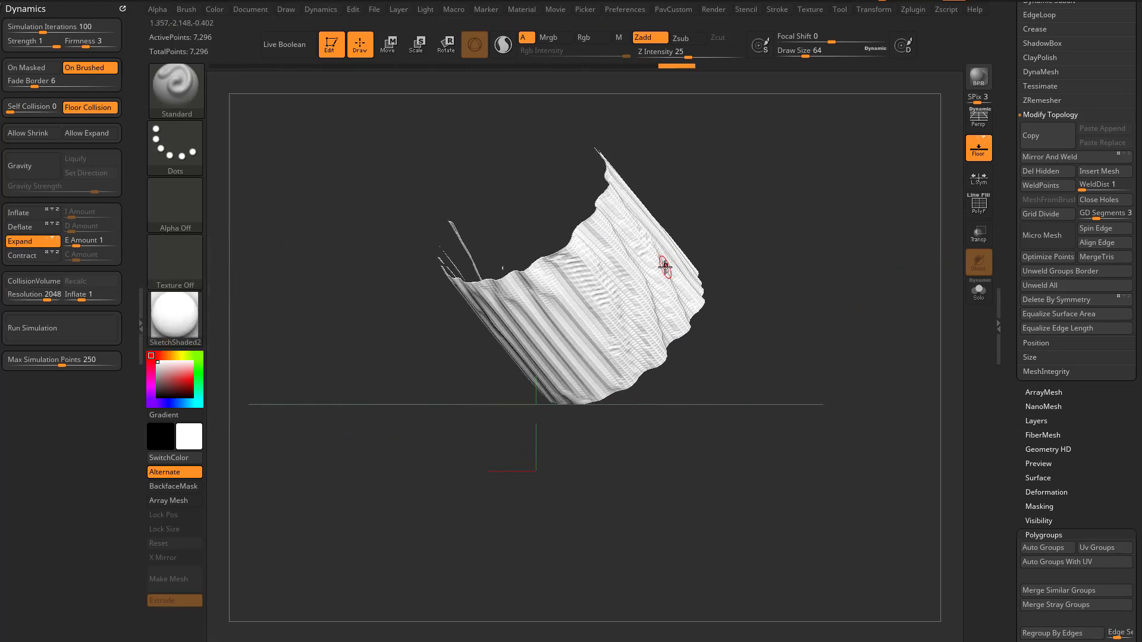
pyautogui.hotkey('ctrl', 'z')
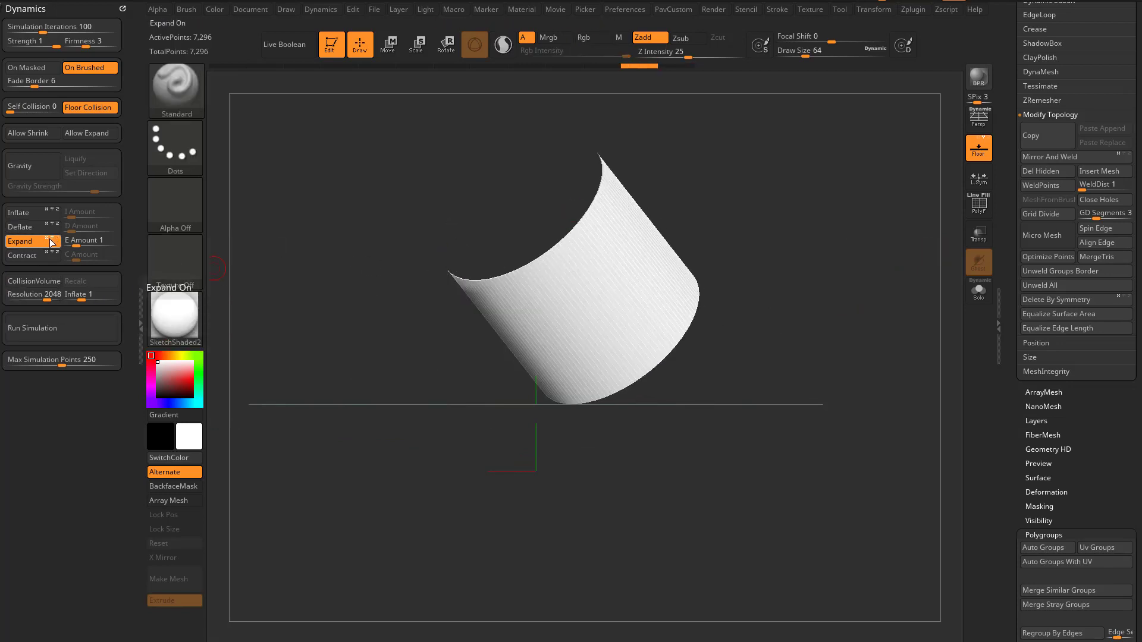
pyautogui.click(67, 333)
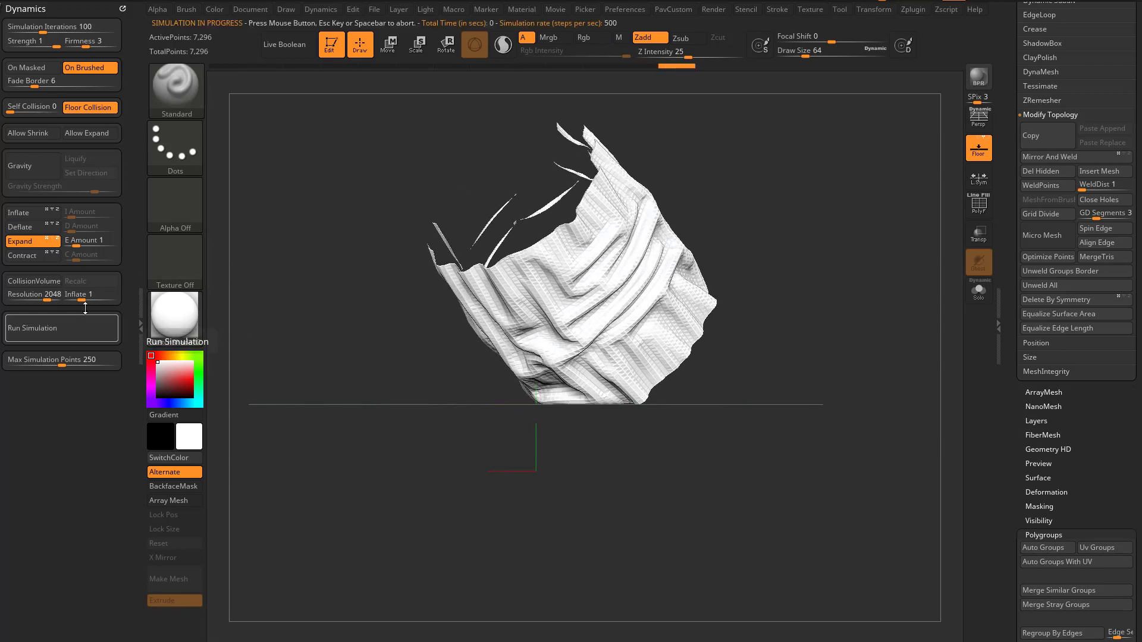
pyautogui.moveTo(829, 321); pyautogui.dragTo(742, 241)
pyautogui.hotkey('ctrl', 'z')
# Reset the gizmo's orientation and try centring it on the mesh and sending it to the world axis
pyautogui.press('w')
pyautogui.moveTo(1007, 263); pyautogui.dragTo(994, 458)
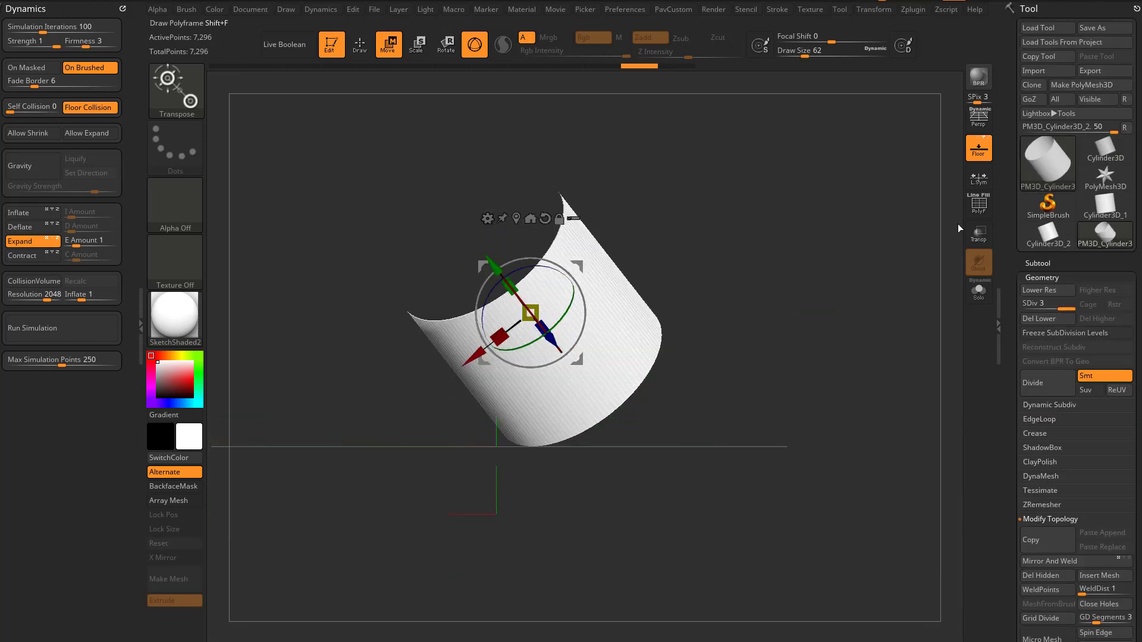
pyautogui.moveTo(844, 239); pyautogui.dragTo(673, 256)
pyautogui.moveTo(743, 242); pyautogui.dragTo(719, 310)
pyautogui.click(367, 351)
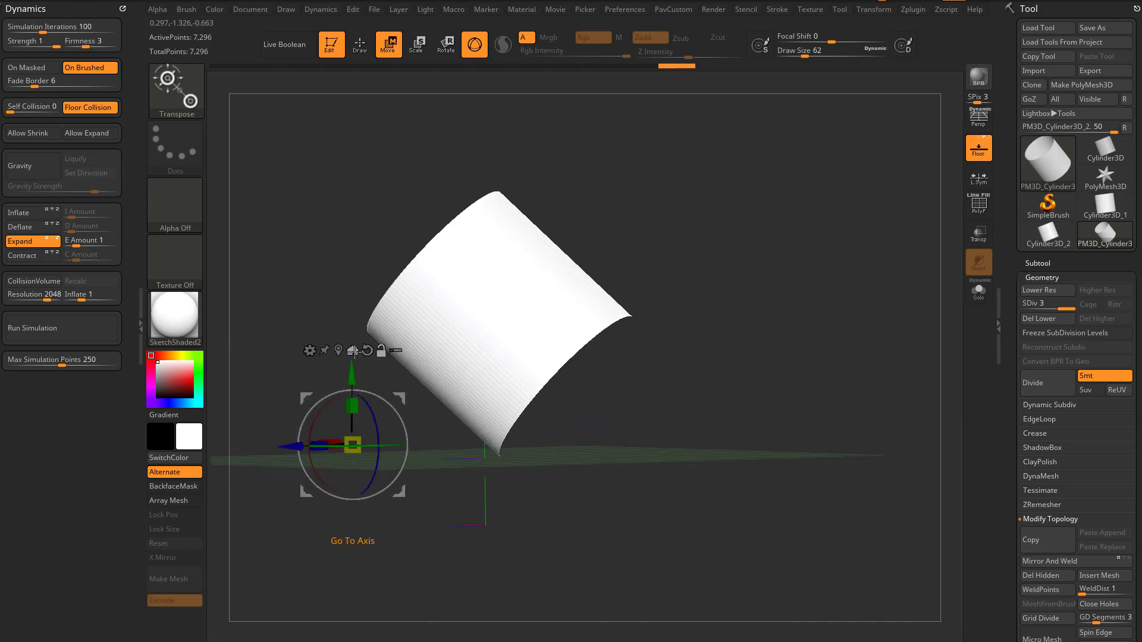
pyautogui.click(339, 351)
pyautogui.keyDown('shift'); pyautogui.moveTo(678, 274); pyautogui.dragTo(623, 321); pyautogui.keyUp('shift')
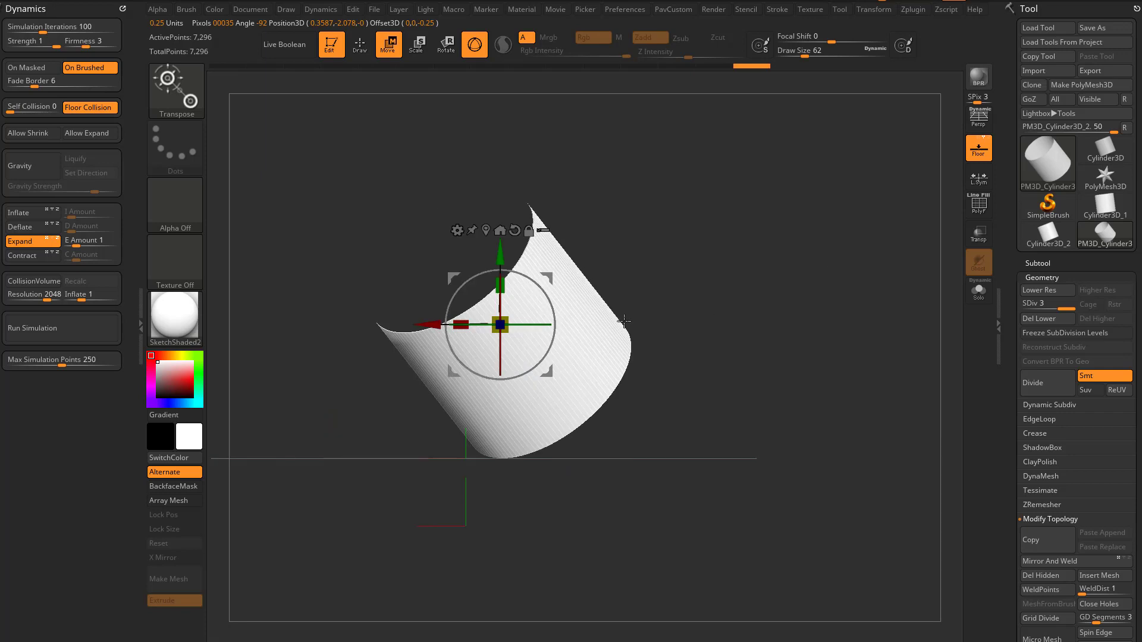
pyautogui.click(505, 231)
pyautogui.moveTo(835, 343); pyautogui.dragTo(743, 281)
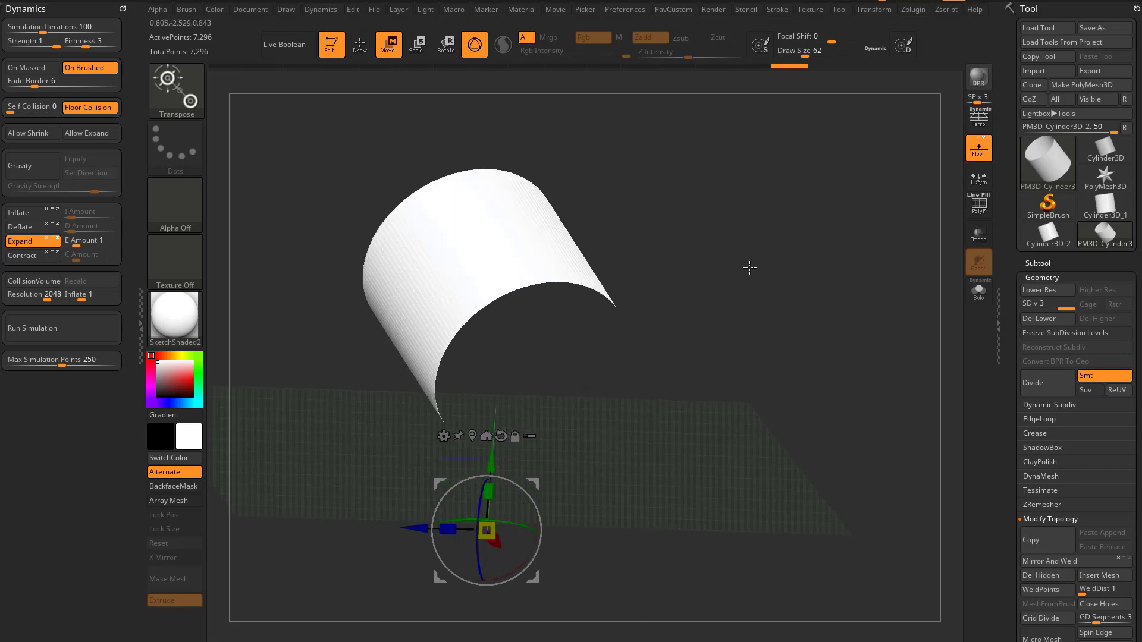
# Show the polyframe and align the gizmo to the tilted cylinder by picking points on its surface
pyautogui.moveTo(737, 229); pyautogui.dragTo(625, 289)
pyautogui.click(476, 253)
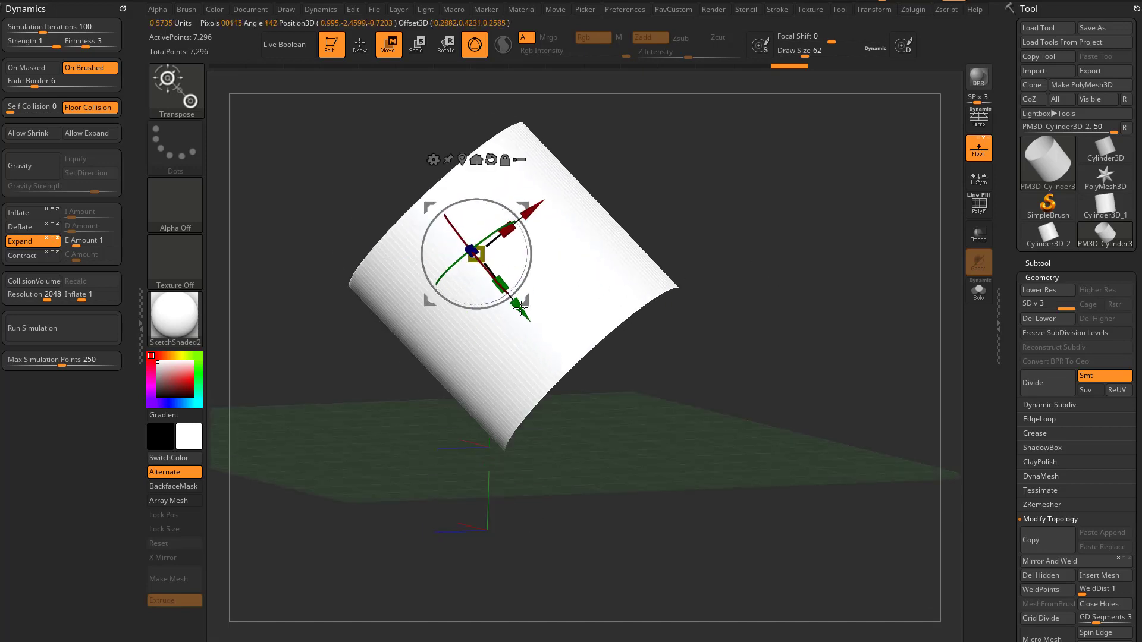
pyautogui.moveTo(822, 320); pyautogui.dragTo(832, 318)
pyautogui.click(978, 206)
pyautogui.keyDown('alt'); pyautogui.moveTo(818, 270); pyautogui.dragTo(466, 356); pyautogui.keyUp('alt')
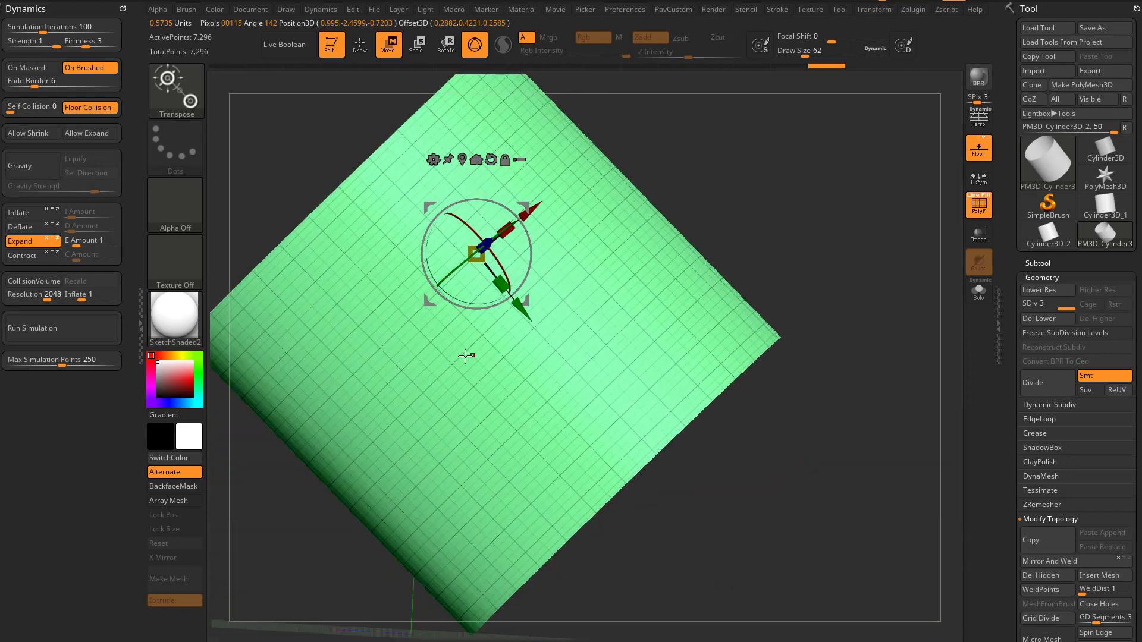
pyautogui.click(460, 317)
pyautogui.moveTo(822, 289); pyautogui.dragTo(691, 300)
pyautogui.click(549, 257)
pyautogui.moveTo(767, 274); pyautogui.dragTo(833, 274)
pyautogui.click(526, 156)
pyautogui.moveTo(630, 182); pyautogui.dragTo(547, 349)
pyautogui.hotkey('ctrl', 'z')
pyautogui.hotkey('ctrl', 'z')
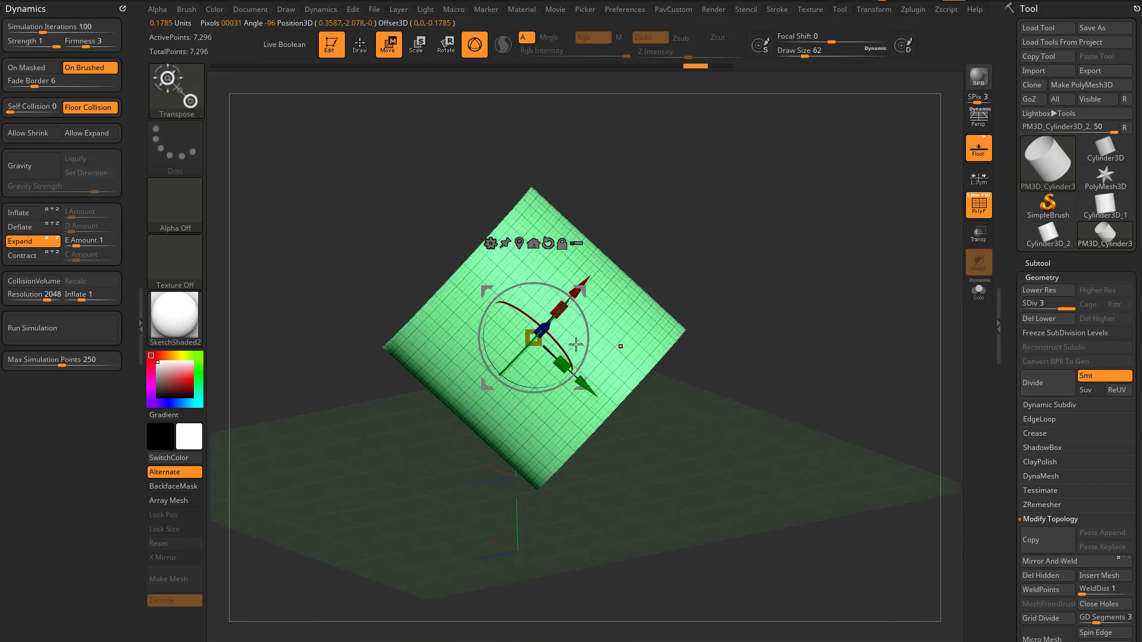
# Use the MaskLasso brush to mask a band along each open end of the tilted cylinder
pyautogui.moveTo(738, 275)
pyautogui.mouseDown()
pyautogui.moveTo(735, 289)
pyautogui.moveTo(727, 267)
pyautogui.mouseUp()
pyautogui.keyDown('ctrl'); pyautogui.click(200, 107); pyautogui.keyUp('ctrl')
pyautogui.keyDown('ctrl'); pyautogui.click(426, 156); pyautogui.keyUp('ctrl')
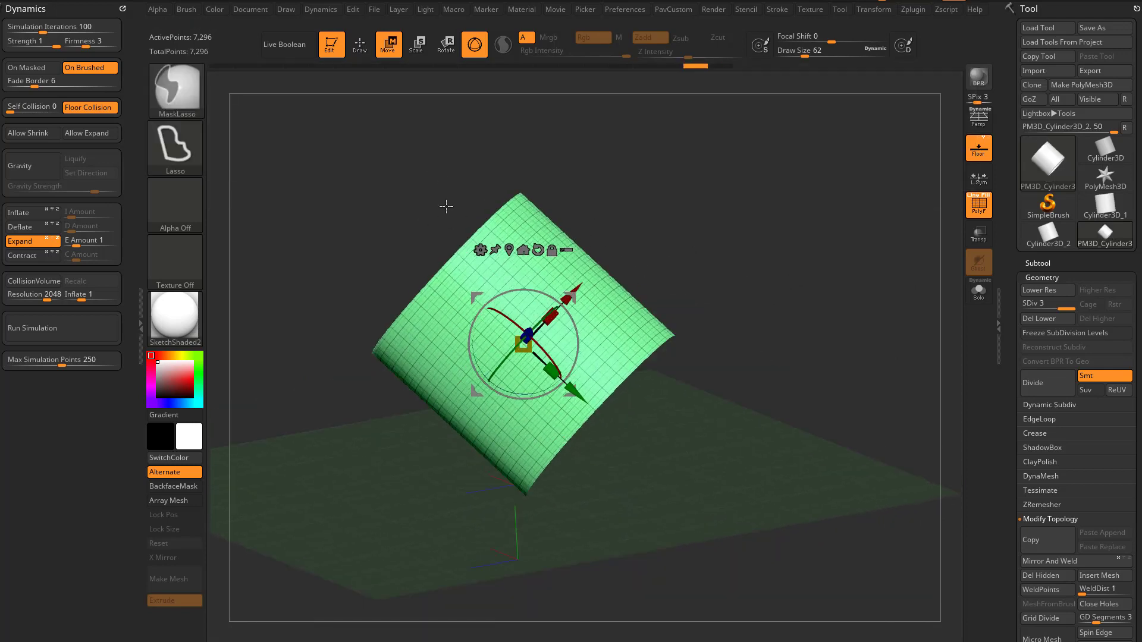
pyautogui.moveTo(382, 368)
pyautogui.keyDown('ctrl'); pyautogui.mouseDown()
pyautogui.moveTo(585, 173)
pyautogui.moveTo(577, 181)
pyautogui.mouseUp(); pyautogui.keyUp('ctrl')
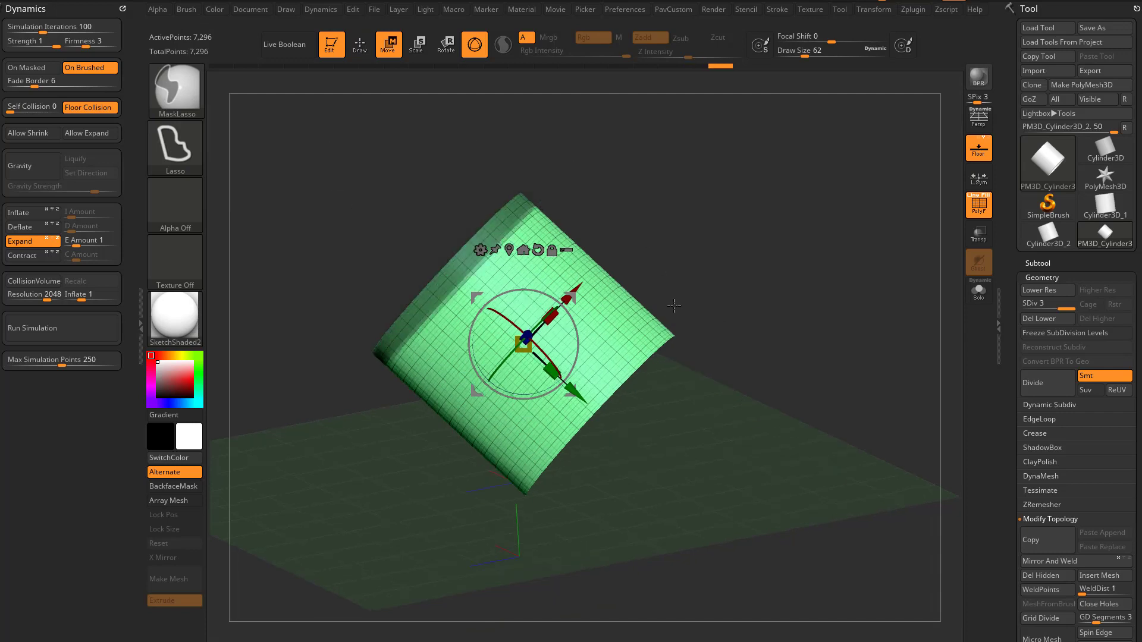
pyautogui.moveTo(673, 304)
pyautogui.keyDown('ctrl'); pyautogui.mouseDown()
pyautogui.moveTo(639, 516)
pyautogui.moveTo(470, 500)
pyautogui.mouseUp(); pyautogui.keyUp('ctrl')
pyautogui.moveTo(416, 505); pyautogui.dragTo(427, 505)
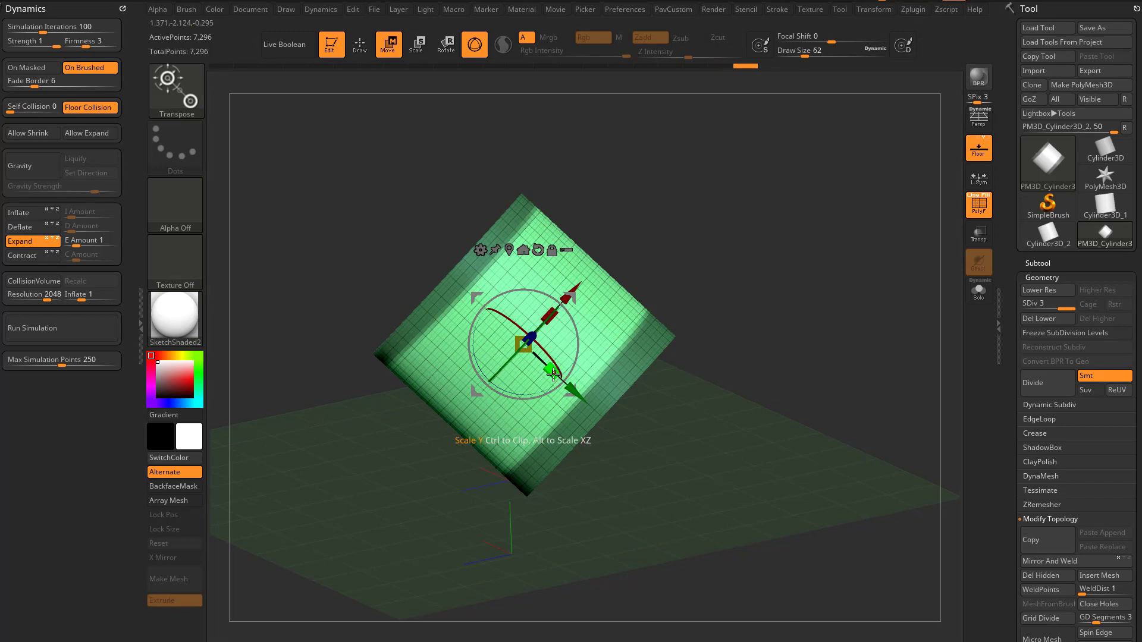
# Switch the gizmo from Transpose to the TransposeCloth brush
pyautogui.moveTo(552, 371); pyautogui.dragTo(549, 373)
pyautogui.press('b')
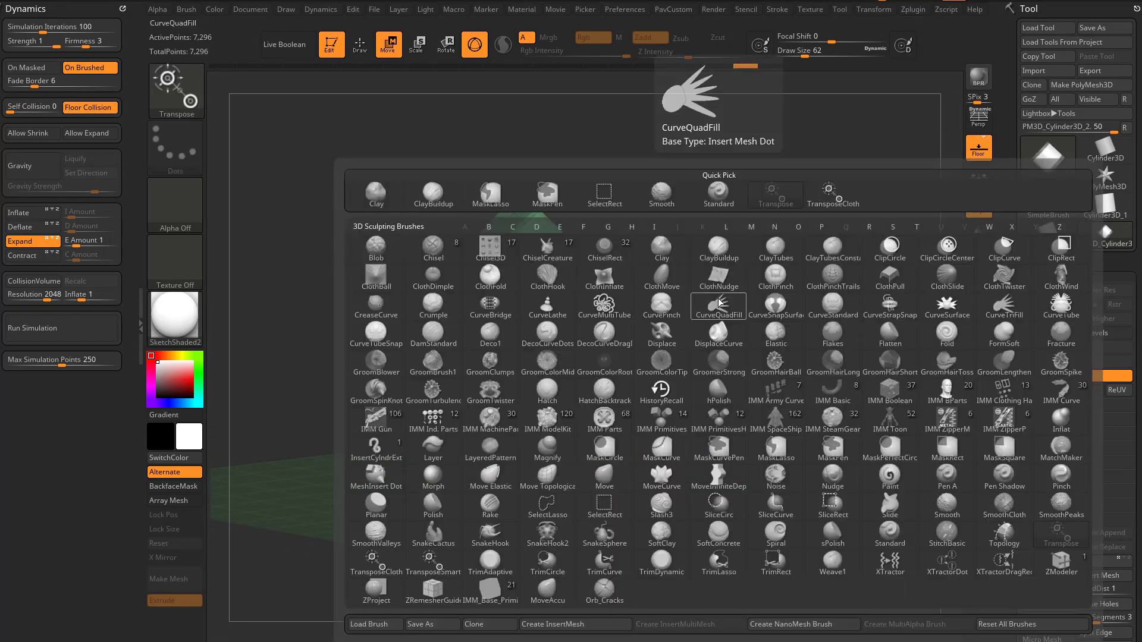
pyautogui.press('t')
pyautogui.press('c')
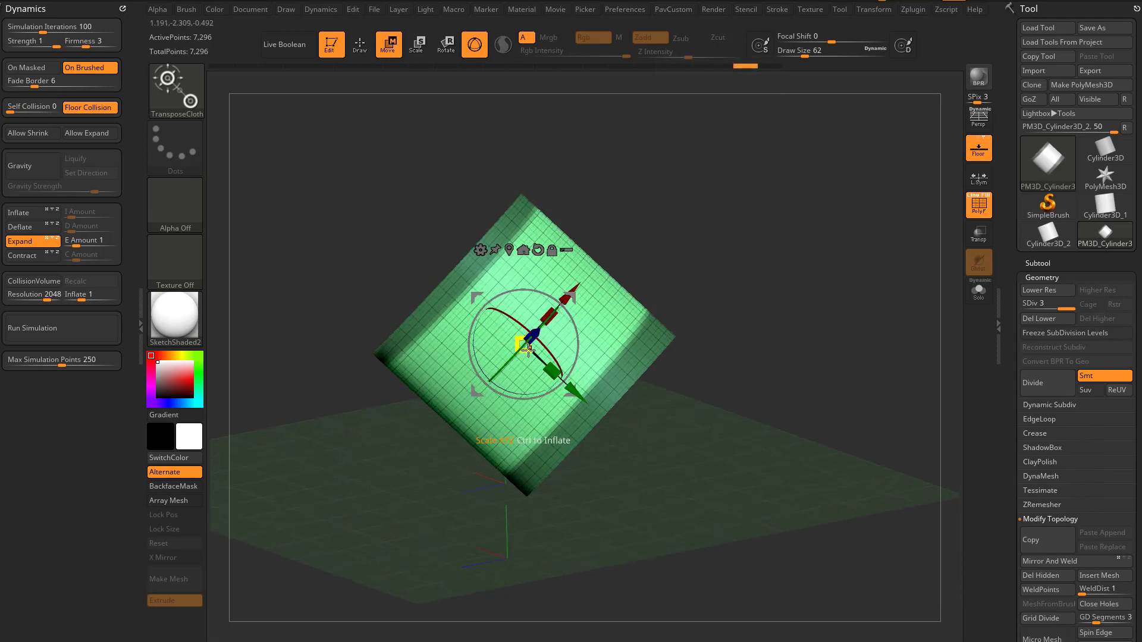
# Scale the tilted cylinder uniformly with TransposeCloth, hide the polyframe and switch the material to StartupMaterial
pyautogui.moveTo(528, 351); pyautogui.dragTo(528, 349)
pyautogui.click(968, 214)
pyautogui.click(968, 212)
pyautogui.press('m')
pyautogui.click(337, 310)
pyautogui.moveTo(783, 291); pyautogui.dragTo(778, 302)
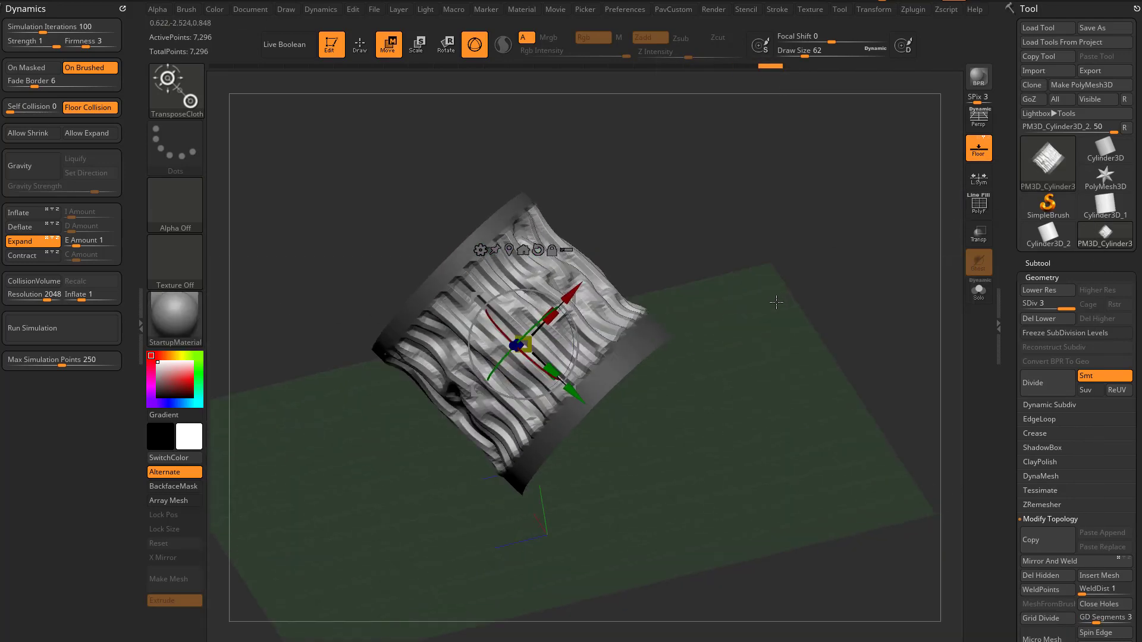
# Undo the uniform scale of the cylinder, try another one with TransposeCloth and undo that too
pyautogui.hotkey('ctrl', 'z')
pyautogui.moveTo(527, 344); pyautogui.dragTo(539, 337)
pyautogui.hotkey('ctrl', 'z')
# Turn on Dynamic Subdiv for the cylinder in its geometry settings
pyautogui.click(1034, 264)
pyautogui.moveTo(1013, 411); pyautogui.dragTo(1013, 212)
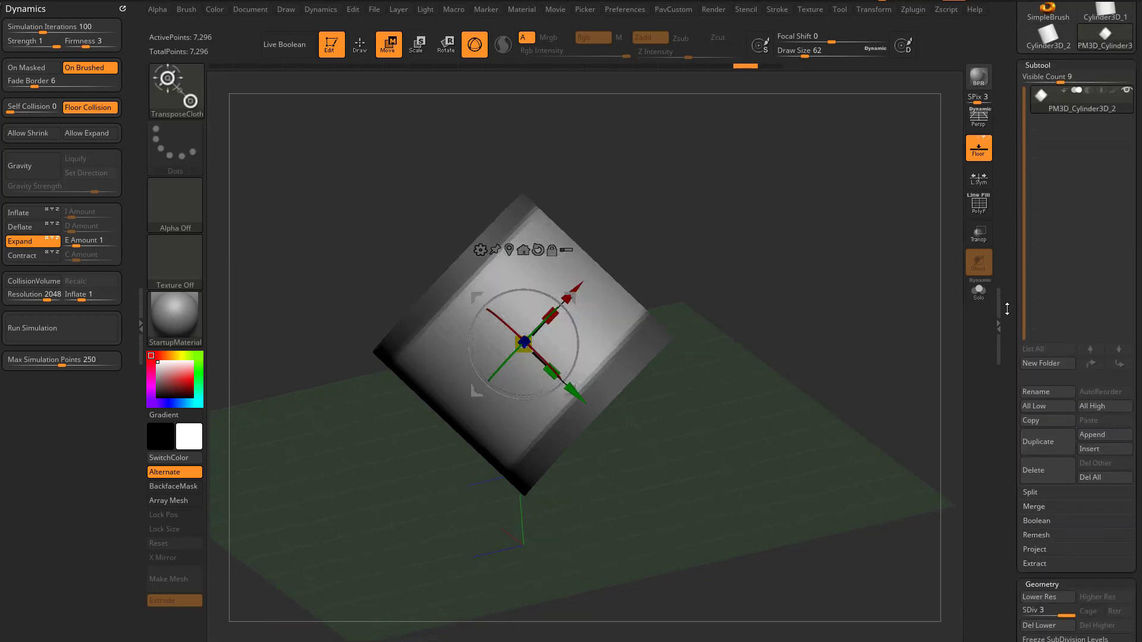
pyautogui.moveTo(1006, 309); pyautogui.dragTo(1006, 201)
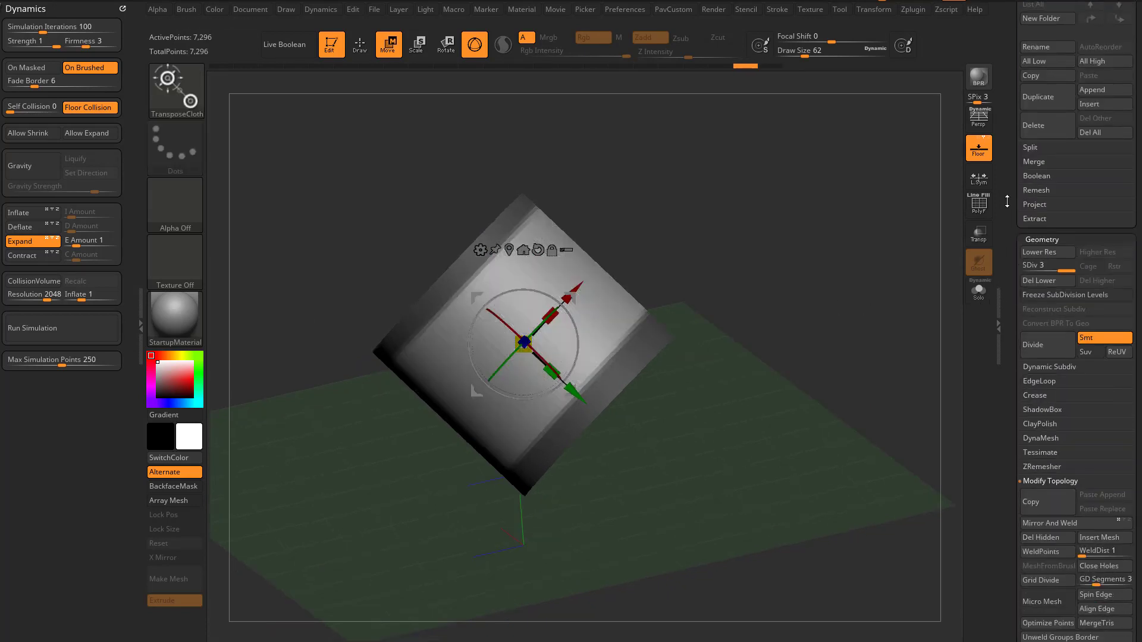
pyautogui.click(1043, 367)
pyautogui.click(1042, 235)
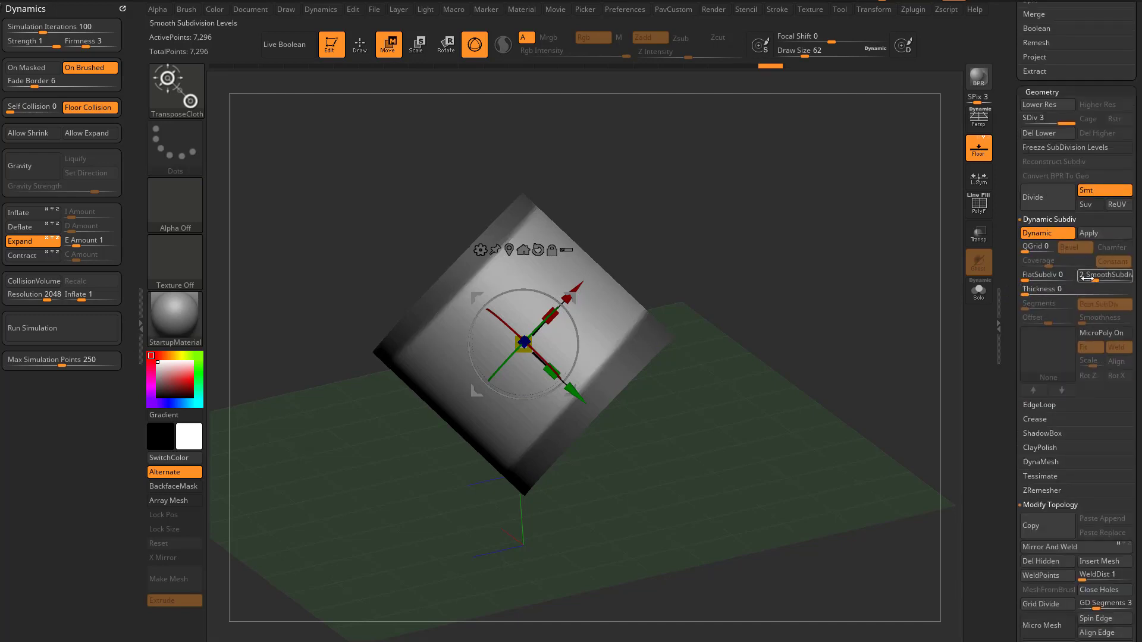
# Try a slight uniform TransposeCloth scale of the smoothed cylinder, inspect the surface and undo it
pyautogui.moveTo(799, 300); pyautogui.dragTo(829, 298)
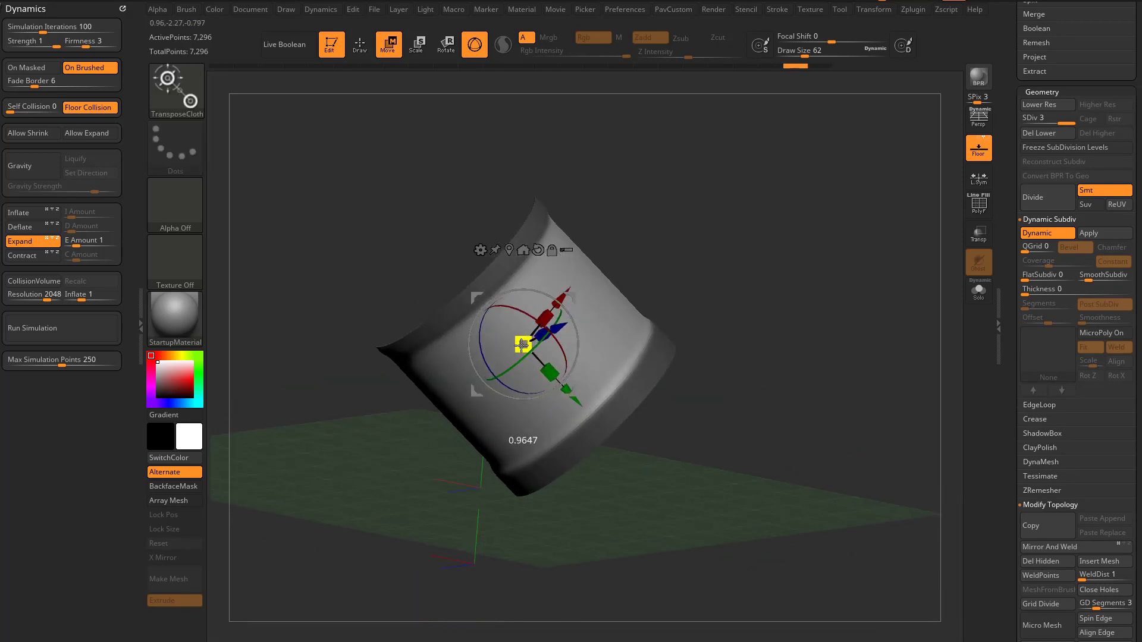
pyautogui.moveTo(520, 345); pyautogui.dragTo(524, 343)
pyautogui.moveTo(755, 300); pyautogui.dragTo(695, 327)
pyautogui.hotkey('ctrl', 'z')
# Try stronger uniform TransposeCloth scaling on the cylinder, inspecting the folds and undoing each attempt
pyautogui.moveTo(521, 346)
pyautogui.mouseDown()
pyautogui.moveTo(443, 455)
pyautogui.moveTo(474, 393)
pyautogui.mouseUp()
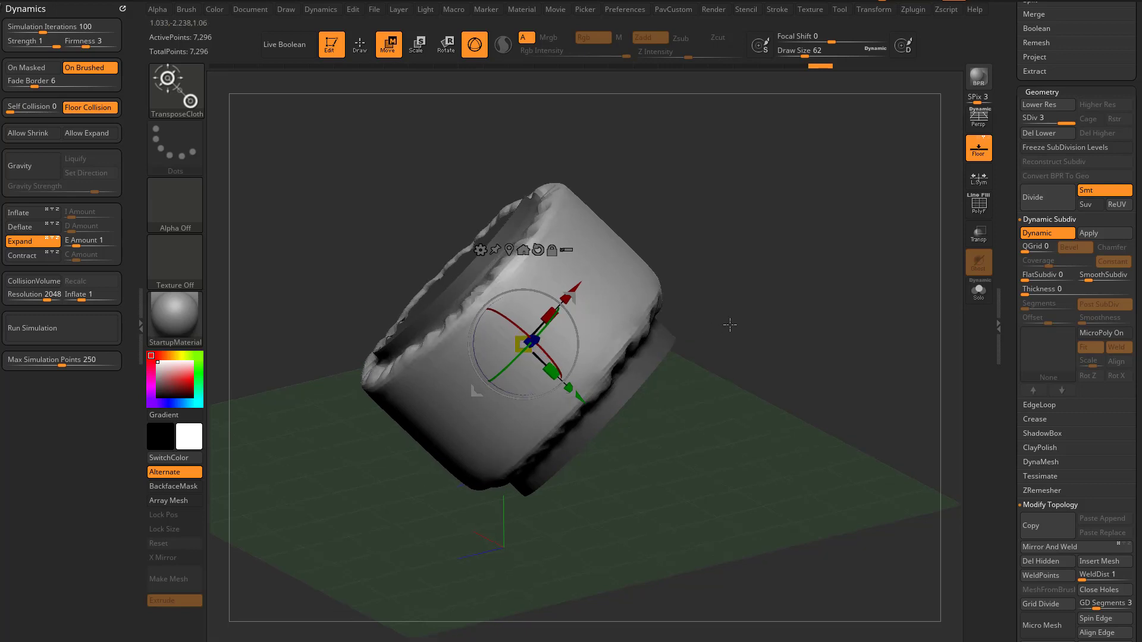
pyautogui.moveTo(734, 315)
pyautogui.mouseDown()
pyautogui.moveTo(747, 307)
pyautogui.moveTo(721, 312)
pyautogui.mouseUp()
pyautogui.hotkey('ctrl', 'z')
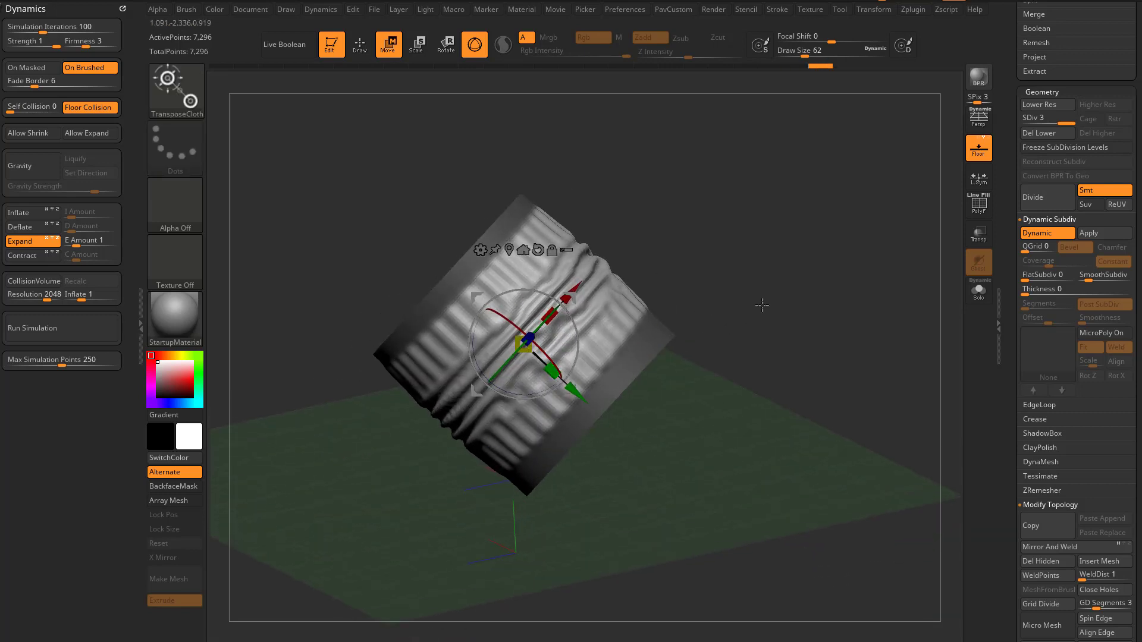
pyautogui.moveTo(765, 306)
pyautogui.mouseDown()
pyautogui.moveTo(659, 378)
pyautogui.moveTo(751, 329)
pyautogui.moveTo(732, 329)
pyautogui.mouseUp()
pyautogui.hotkey('ctrl', 'z')
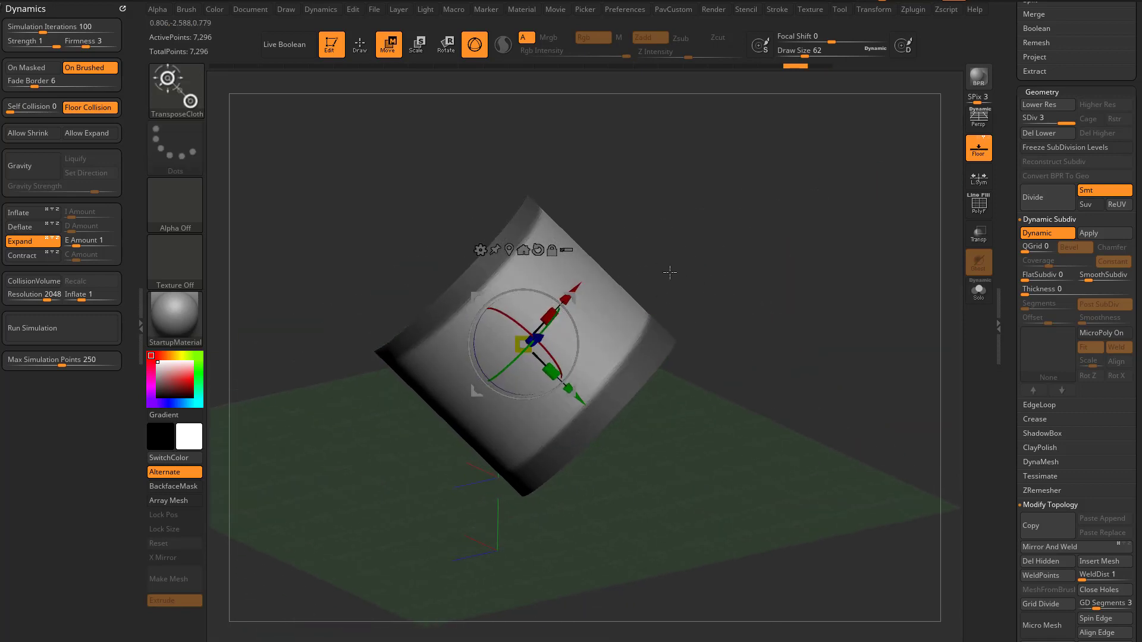
# Try stretching the cylinder with TransposeCloth along the gizmo's X axis and Z axis, and undo both changes
pyautogui.moveTo(672, 270); pyautogui.dragTo(732, 298)
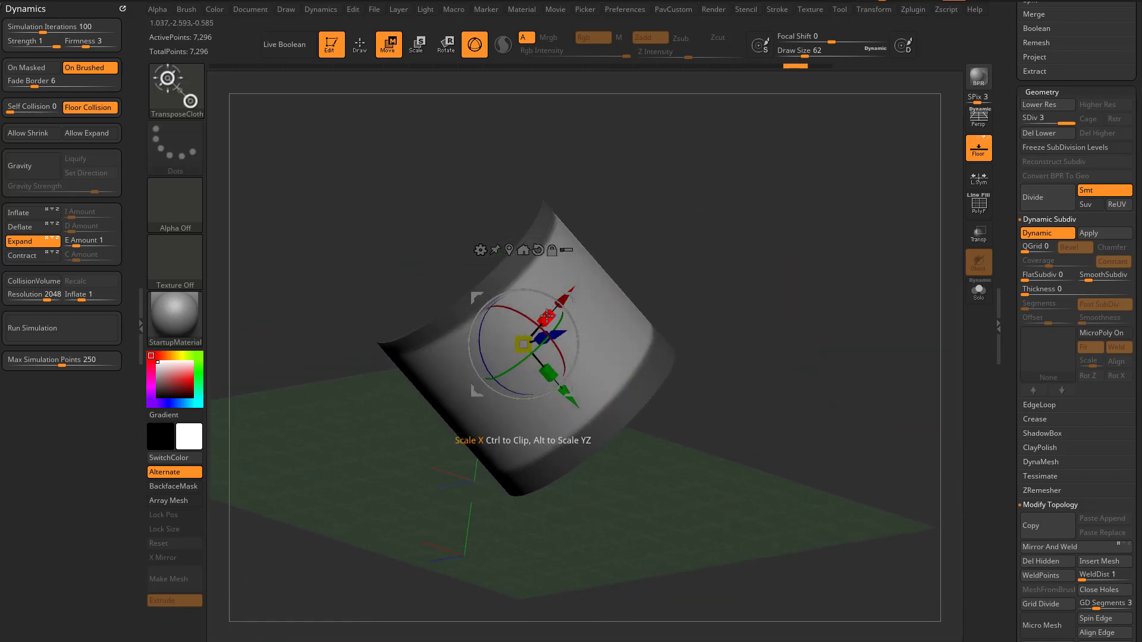
pyautogui.moveTo(548, 315); pyautogui.dragTo(564, 297)
pyautogui.moveTo(681, 286); pyautogui.dragTo(714, 254)
pyautogui.moveTo(561, 337); pyautogui.dragTo(578, 333)
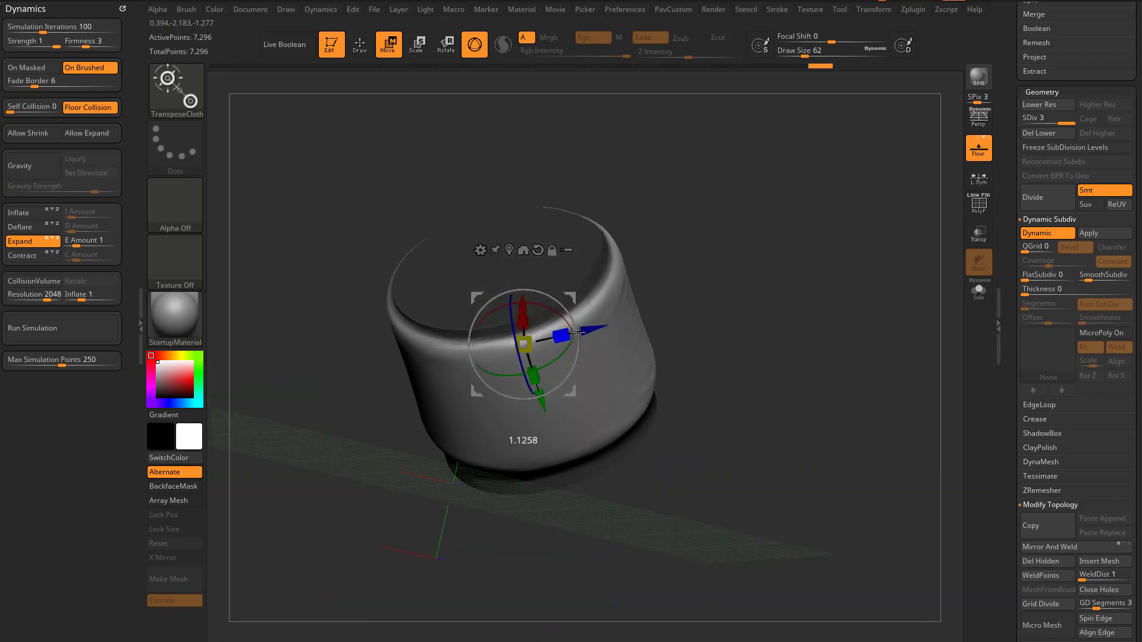
pyautogui.moveTo(764, 318); pyautogui.dragTo(733, 309)
pyautogui.hotkey('ctrl', 'z')
pyautogui.hotkey('ctrl', 'z')
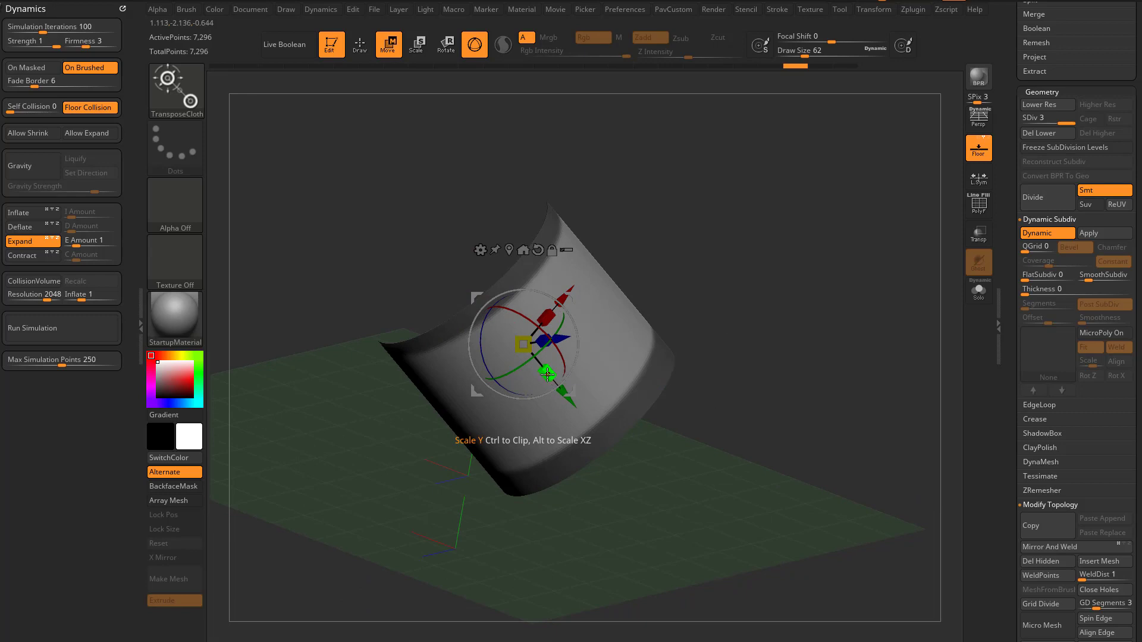
# Scale the cylinder along the gizmo's Y axis with TransposeCloth and inspect the ring-shaped folds from several angles
pyautogui.moveTo(548, 375); pyautogui.dragTo(552, 386)
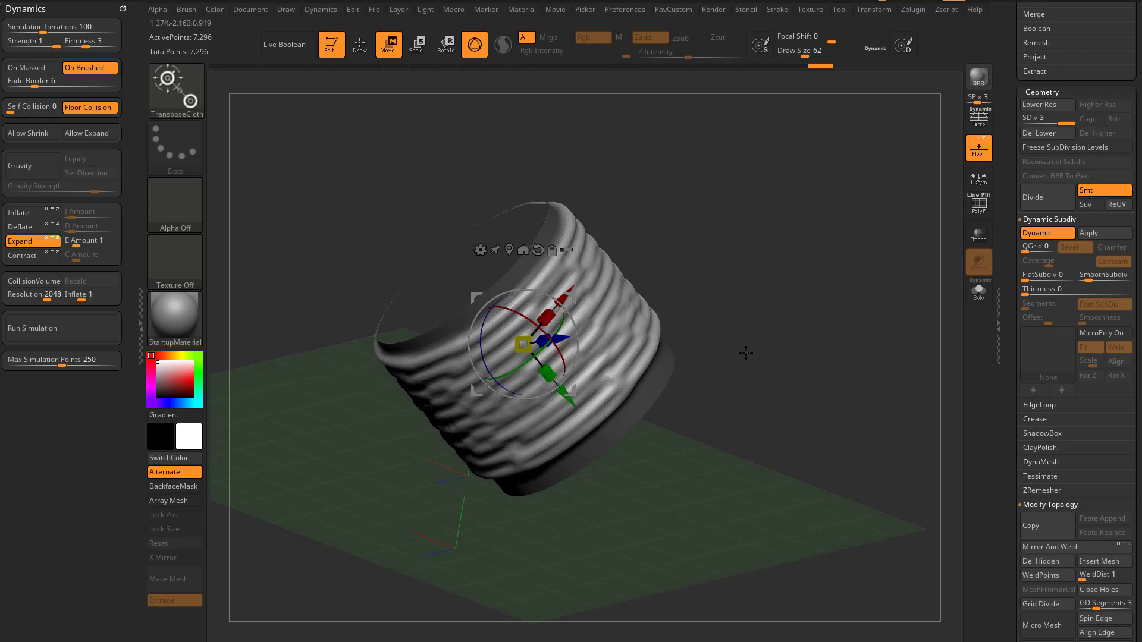
pyautogui.moveTo(744, 354)
pyautogui.mouseDown()
pyautogui.moveTo(677, 388)
pyautogui.moveTo(730, 369)
pyautogui.mouseUp()
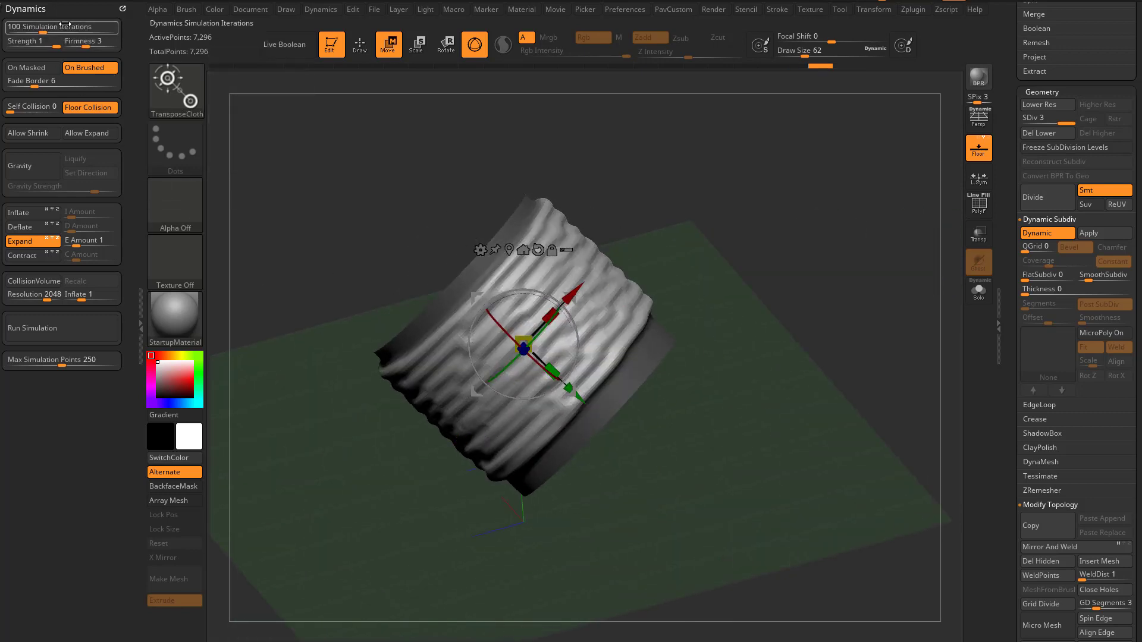
pyautogui.moveTo(749, 334); pyautogui.dragTo(770, 316)
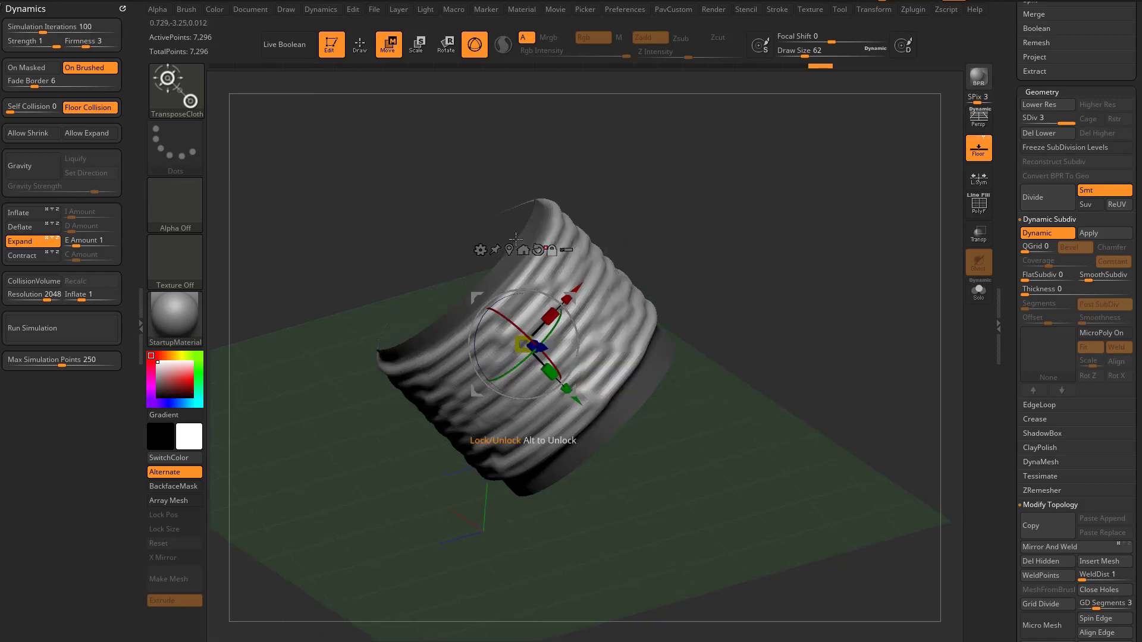
# Select the Transpose brush and open its Elasticity settings
pyautogui.press('b')
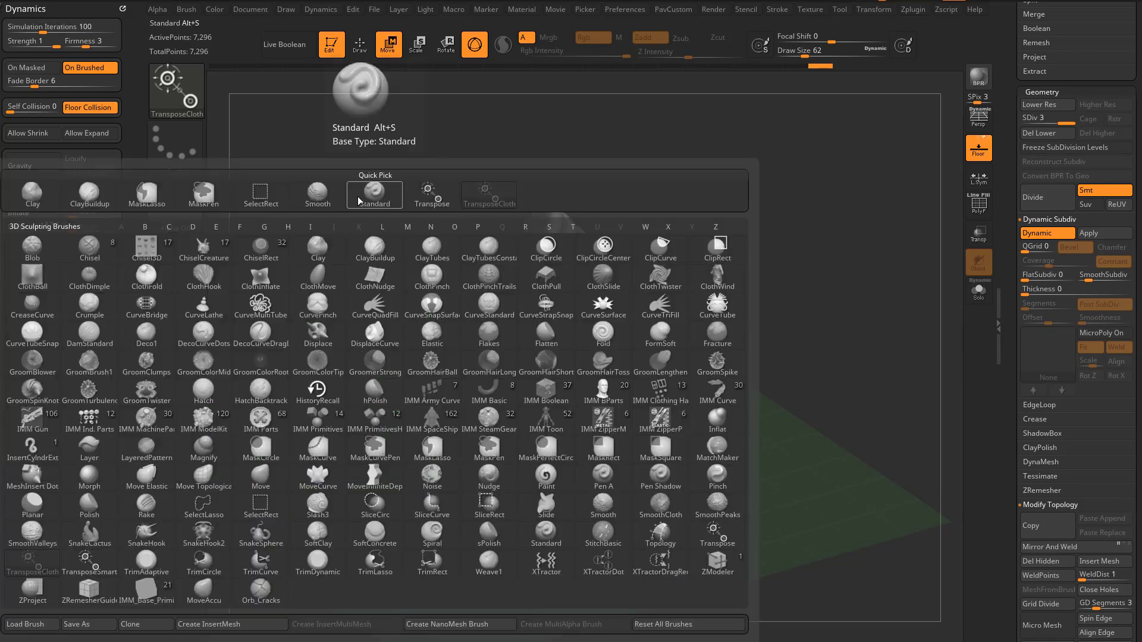
pyautogui.press('t')
pyautogui.press('r')
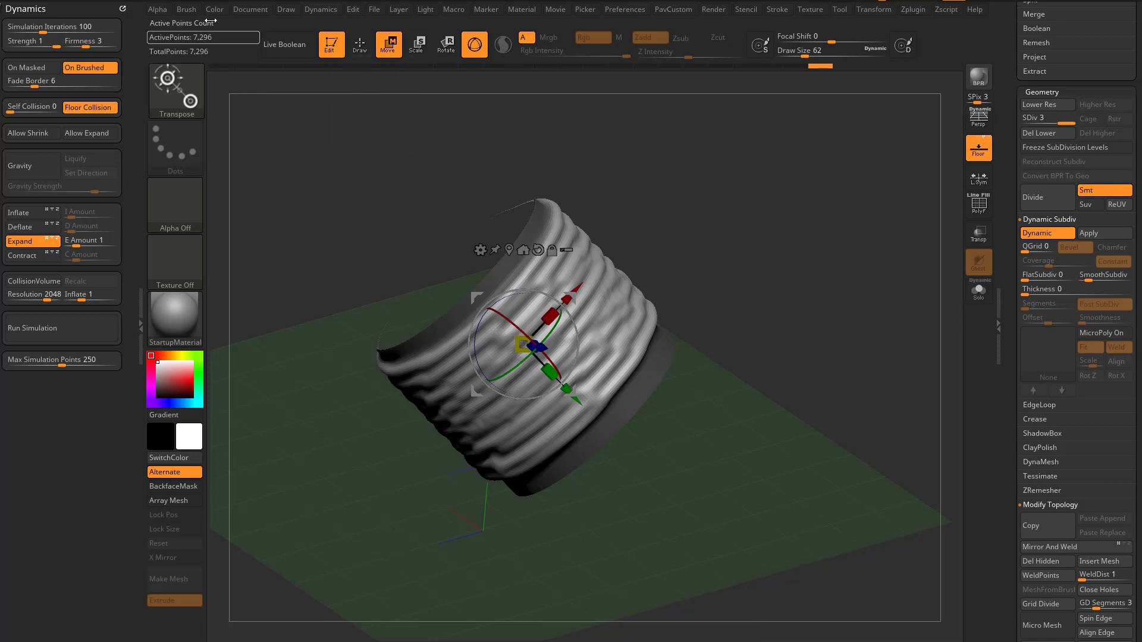
pyautogui.click(186, 12)
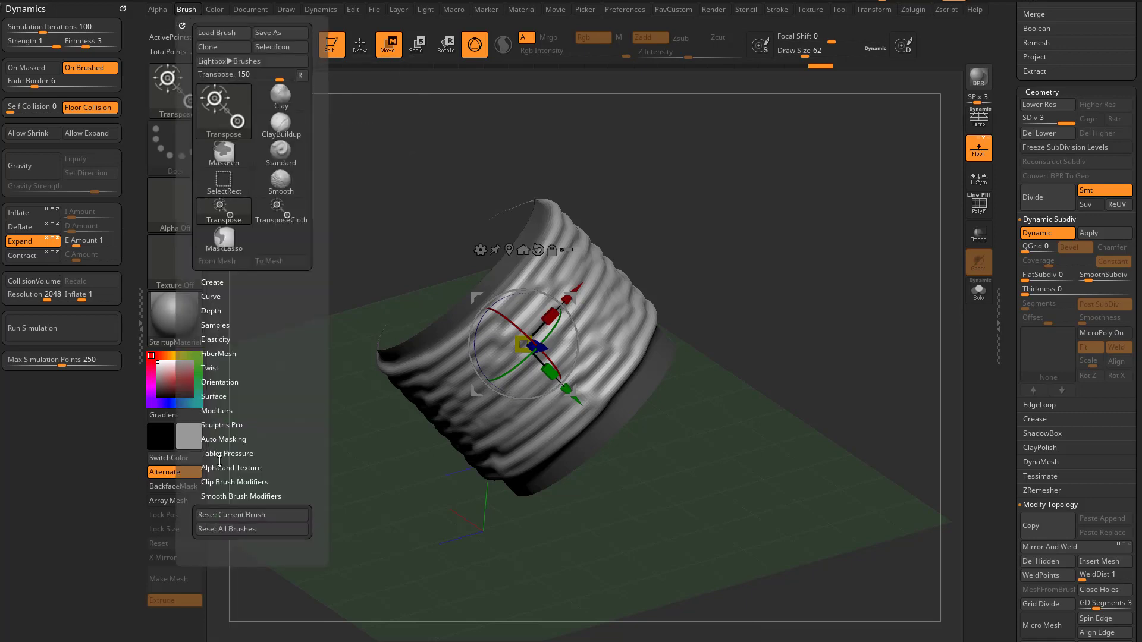
pyautogui.click(215, 339)
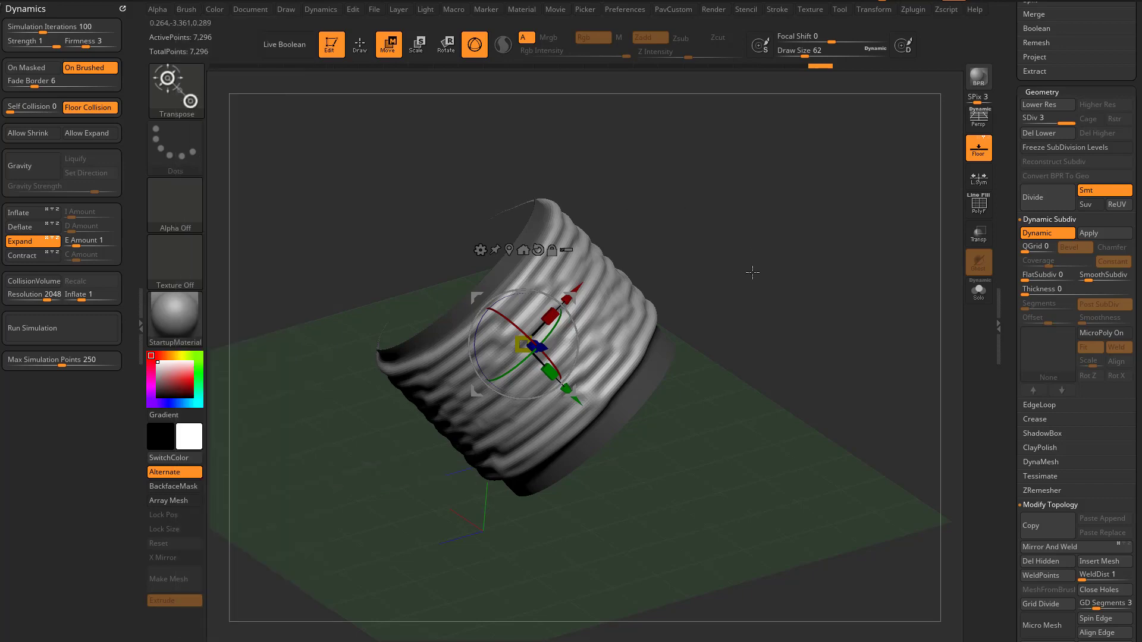
# Return to the TransposeCloth brush, set its Elasticity Simulation Iterations to 33, and undo the Y-axis cloth scale
pyautogui.press('b')
pyautogui.press('t')
pyautogui.press('c')
pyautogui.click(180, 12)
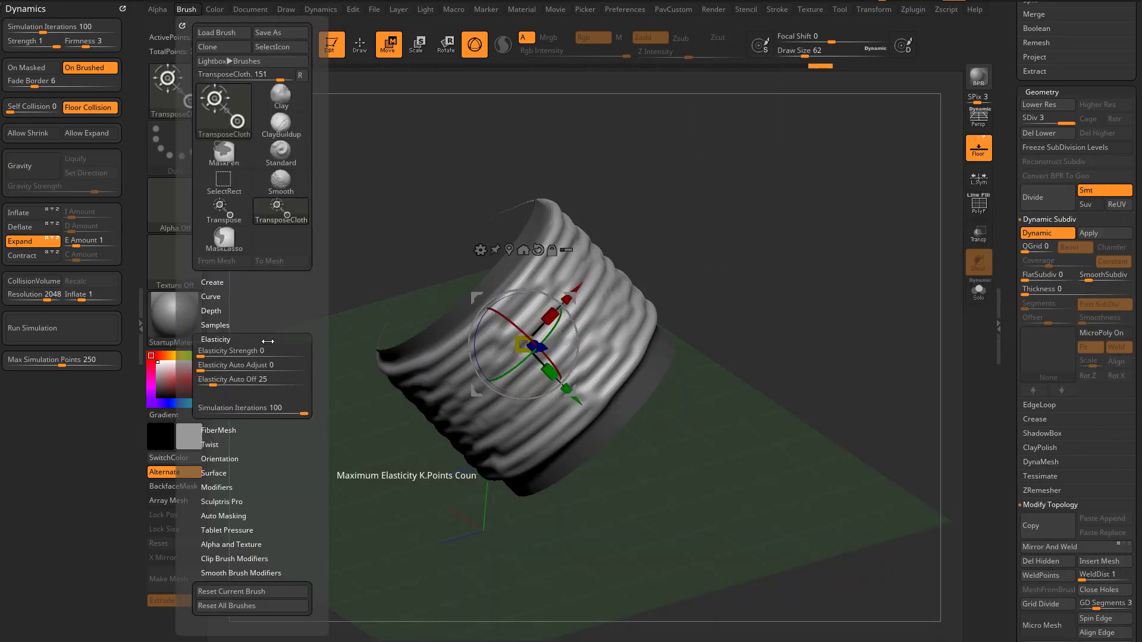
pyautogui.moveTo(770, 309)
pyautogui.mouseDown()
pyautogui.moveTo(775, 265)
pyautogui.moveTo(772, 298)
pyautogui.mouseUp()
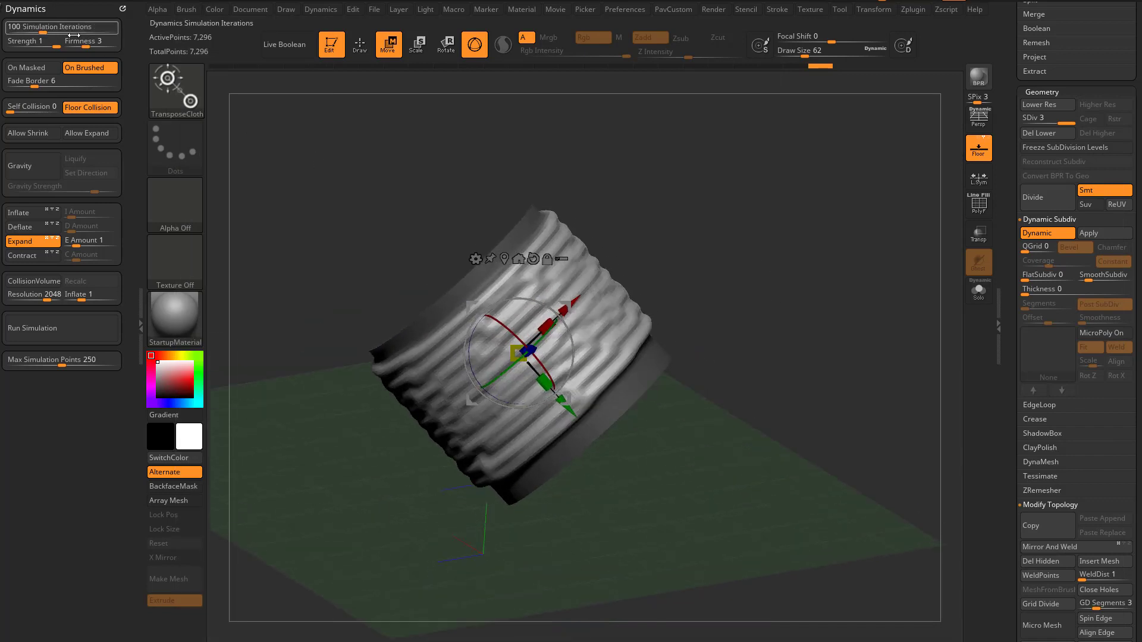
pyautogui.click(186, 9)
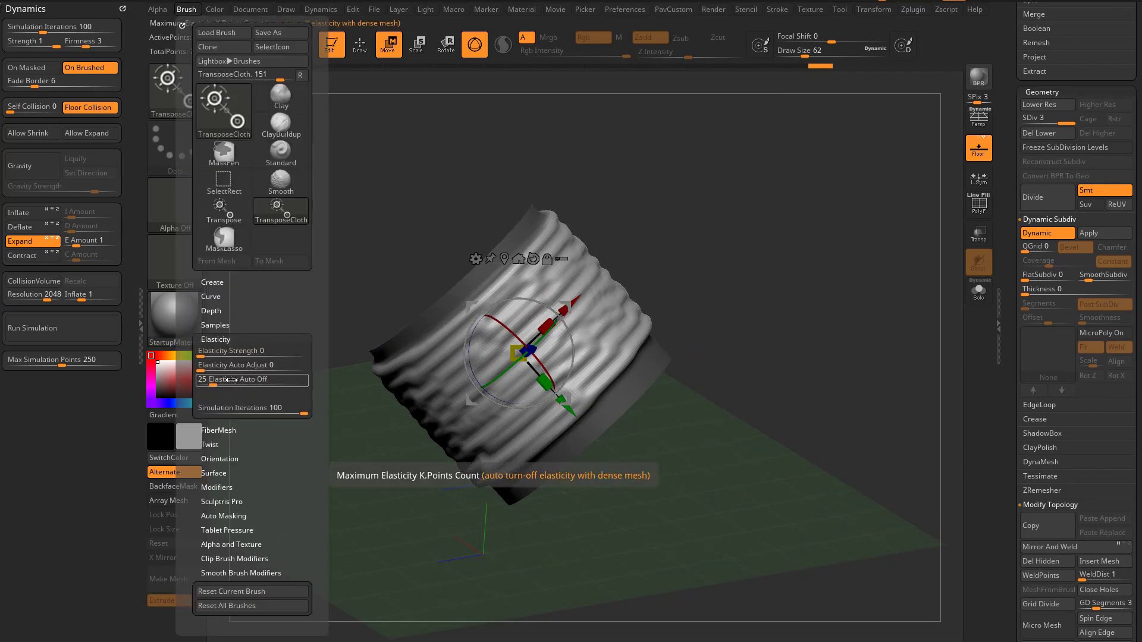
pyautogui.click(236, 410)
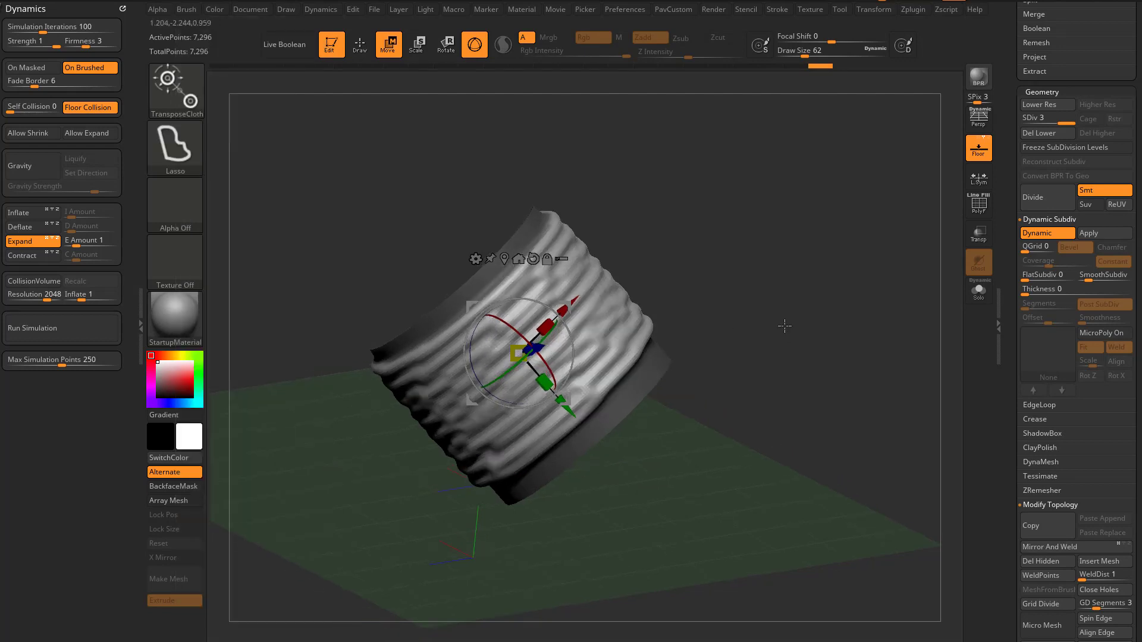
pyautogui.hotkey('ctrl', 'z')
pyautogui.click(184, 11)
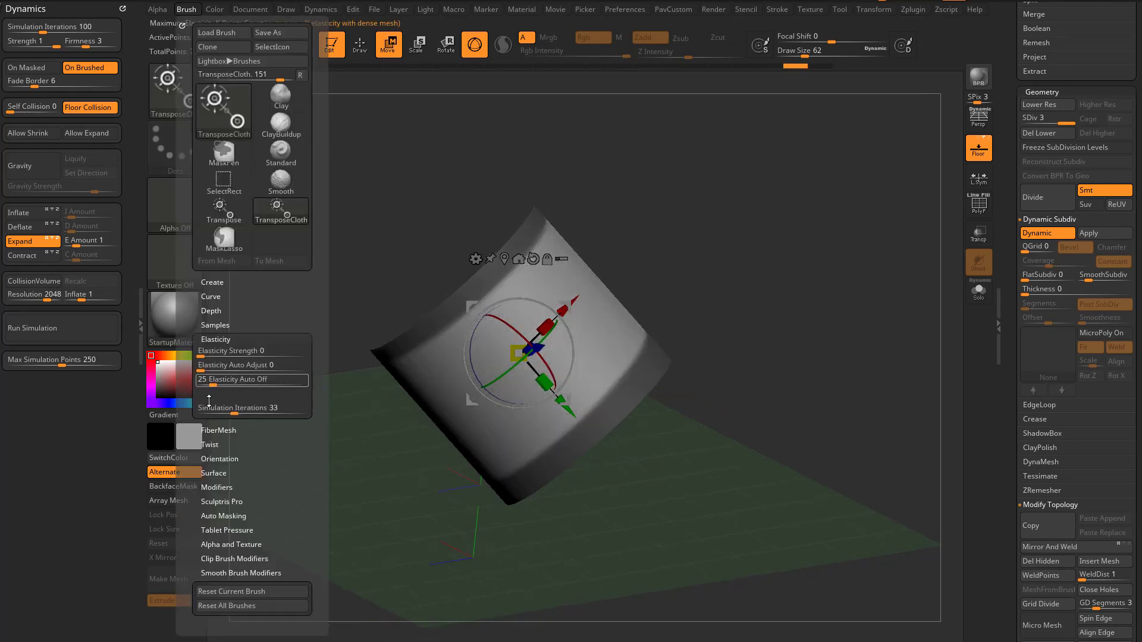
# Try scaling the cylinder along Y with the reduced brush simulation iterations, inspect the folds and undo the scale
pyautogui.moveTo(544, 384); pyautogui.dragTo(545, 384)
pyautogui.moveTo(675, 349); pyautogui.dragTo(613, 351)
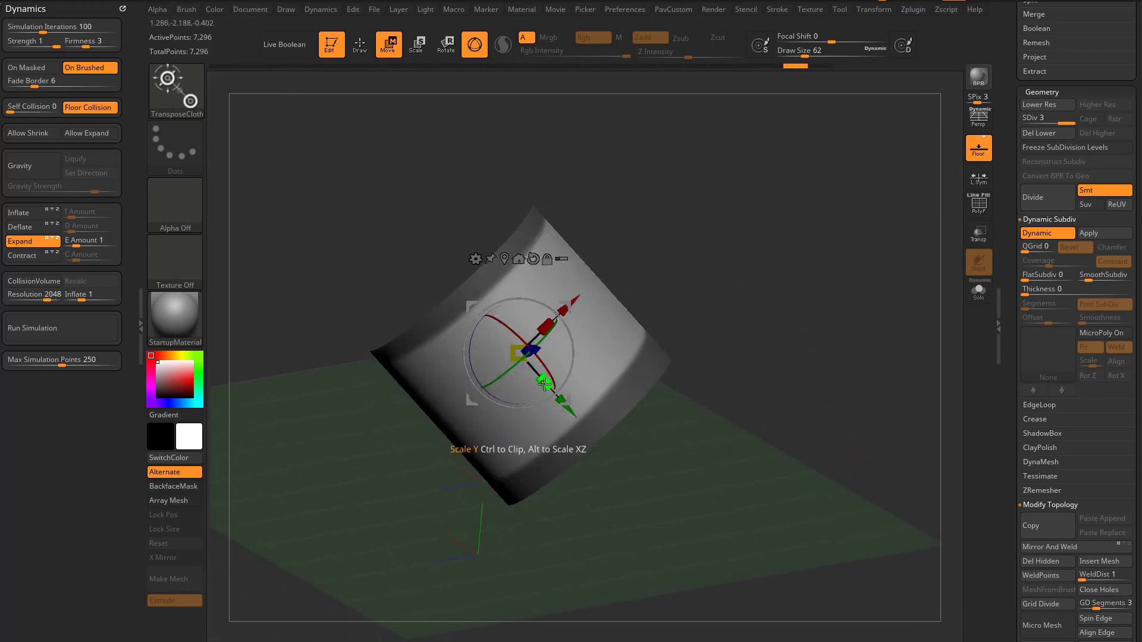
pyautogui.moveTo(544, 384); pyautogui.dragTo(545, 388)
pyautogui.moveTo(752, 354); pyautogui.dragTo(705, 376)
pyautogui.moveTo(708, 333)
pyautogui.mouseDown()
pyautogui.moveTo(755, 283)
pyautogui.moveTo(743, 303)
pyautogui.mouseUp()
pyautogui.hotkey('ctrl', 'z')
# Scale the cylinder along its own Y axis with TransposeCloth to form folds around its middle
pyautogui.click(193, 16)
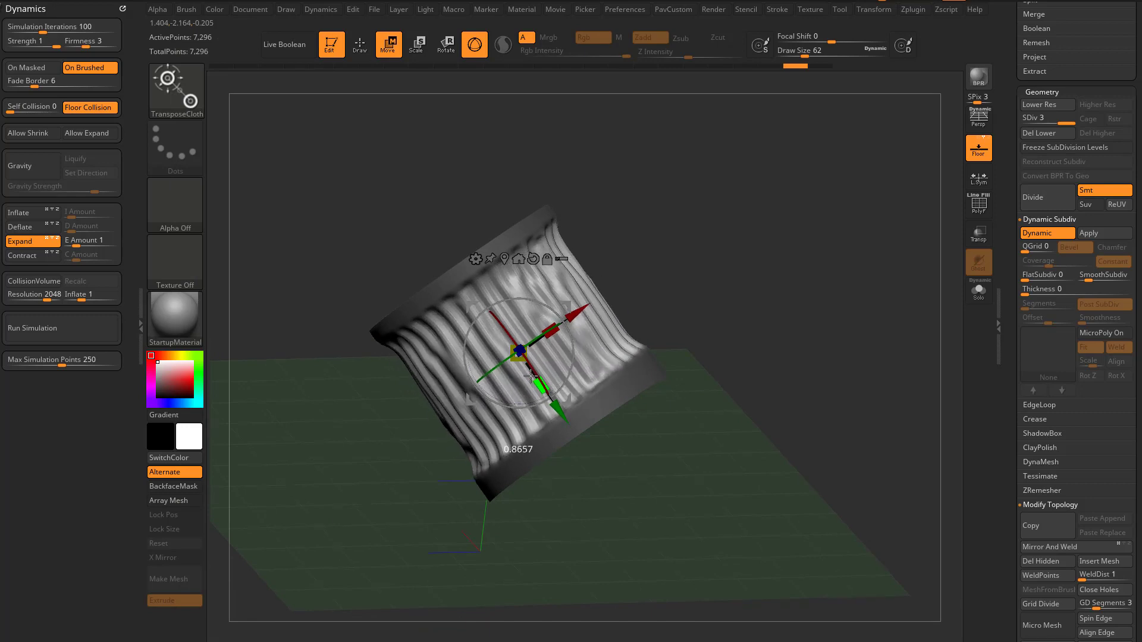
pyautogui.moveTo(537, 392); pyautogui.dragTo(551, 410)
pyautogui.moveTo(707, 351); pyautogui.dragTo(730, 357)
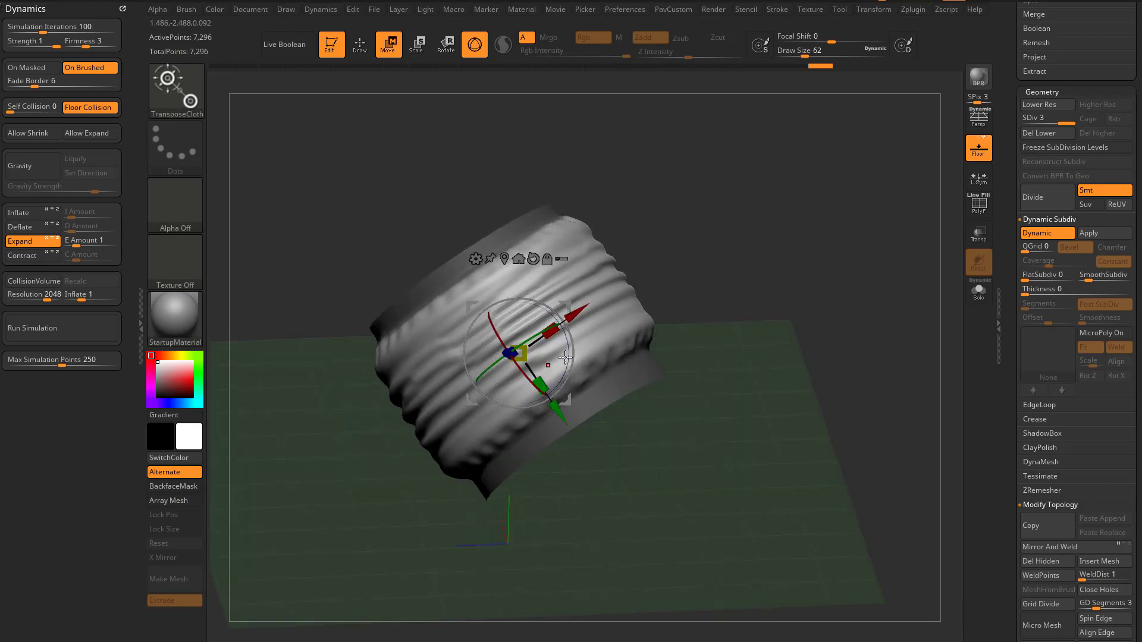
# Switch the simulation from Expand to Contract, undo a trial Y scale, and twist the cylinder about its Y axis
pyautogui.click(29, 255)
pyautogui.moveTo(542, 384); pyautogui.dragTo(562, 410)
pyautogui.hotkey('ctrl', 'z')
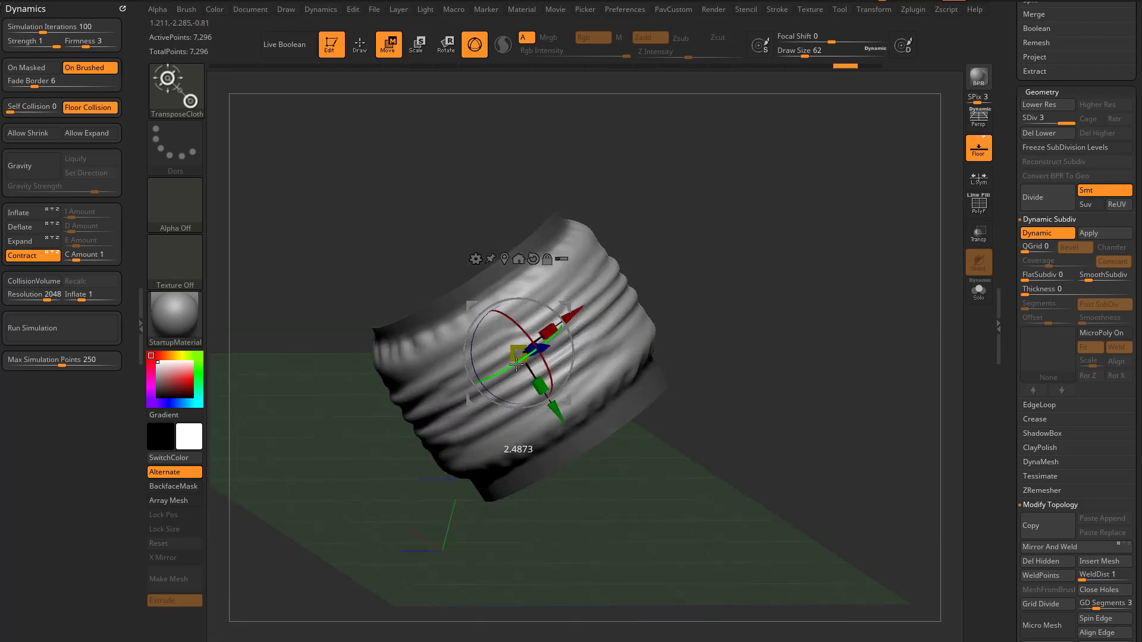
pyautogui.moveTo(516, 364); pyautogui.dragTo(534, 355)
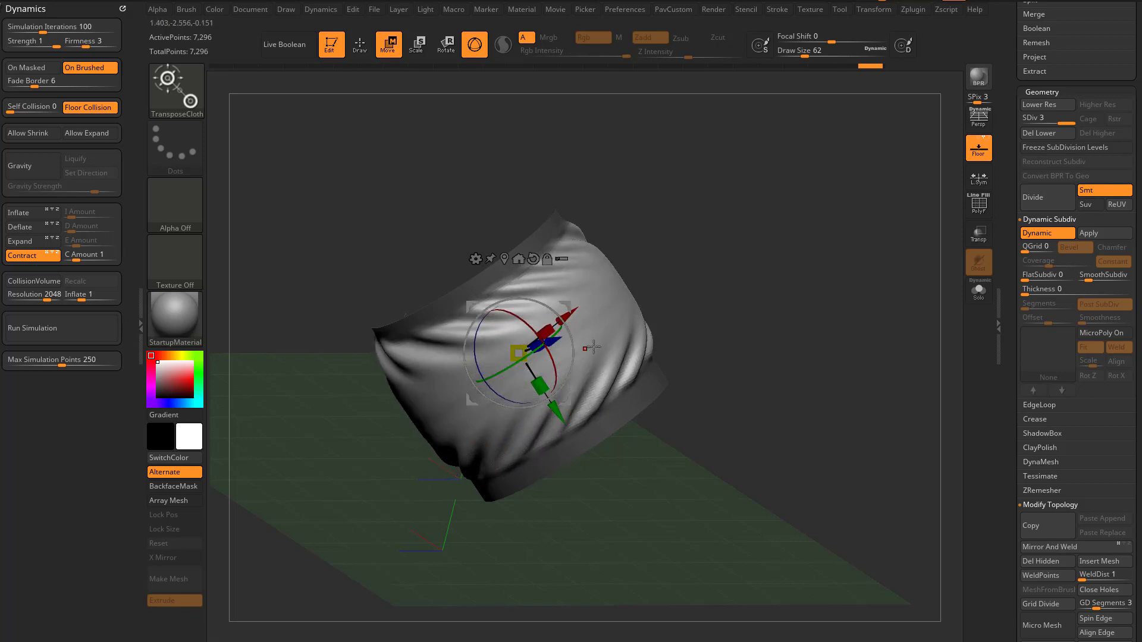
# Set the Contract amount to 0.420, try a further TransposeCloth change, and undo back to the folded cylinder
pyautogui.moveTo(77, 254); pyautogui.dragTo(75, 252)
pyautogui.moveTo(761, 272); pyautogui.dragTo(734, 265)
pyautogui.moveTo(547, 331); pyautogui.dragTo(533, 342)
pyautogui.hotkey('ctrl', 'z')
pyautogui.moveTo(715, 312); pyautogui.dragTo(698, 311)
pyautogui.hotkey('ctrl', 'z')
pyautogui.keyDown('alt'); pyautogui.moveTo(660, 380); pyautogui.dragTo(576, 396); pyautogui.keyUp('alt')
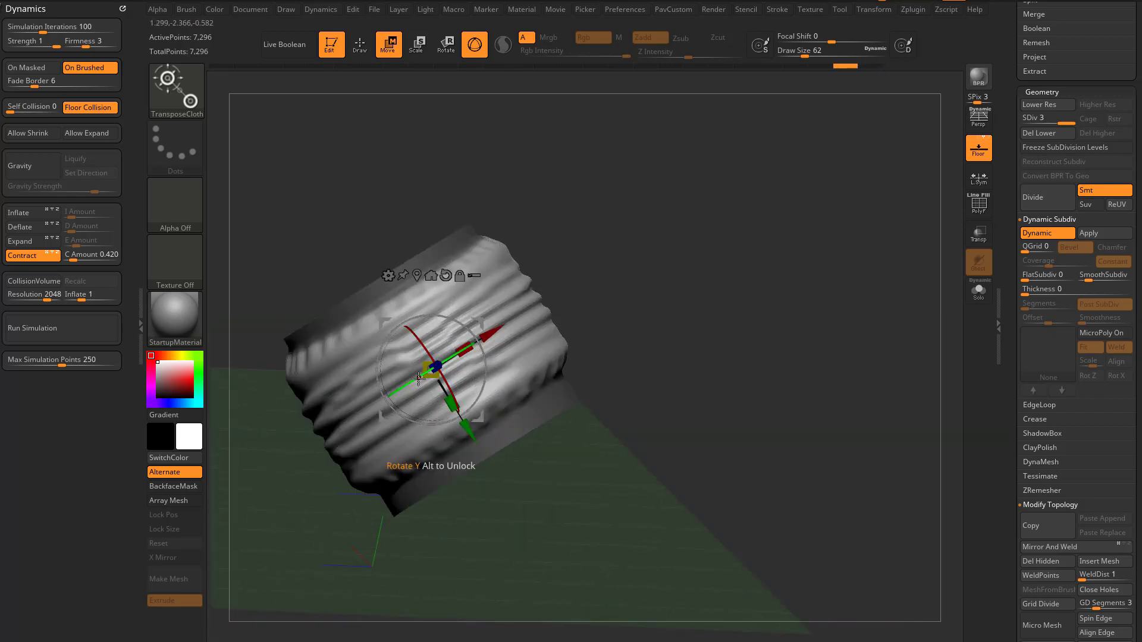
# Twist the folded cylinder about its Y axis with TransposeCloth, by about -2 degrees, using the reduced Contract amount
pyautogui.moveTo(416, 379)
pyautogui.mouseDown()
pyautogui.moveTo(432, 369)
pyautogui.moveTo(401, 386)
pyautogui.moveTo(410, 382)
pyautogui.mouseUp()
pyautogui.moveTo(658, 319); pyautogui.dragTo(634, 321)
pyautogui.moveTo(474, 376); pyautogui.dragTo(470, 379)
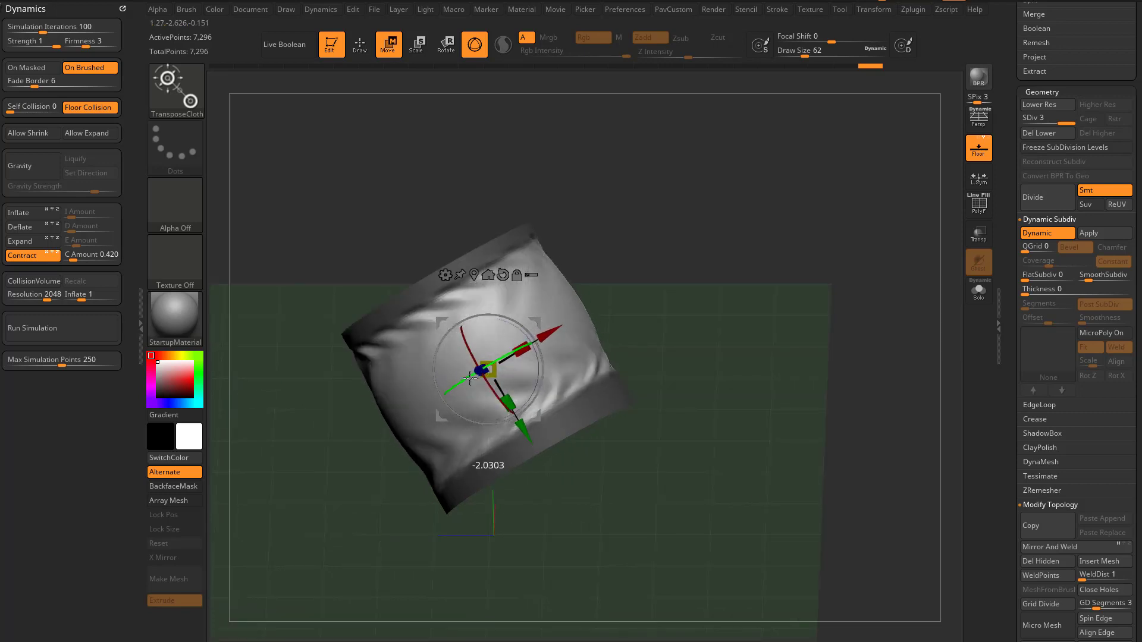
# Switch the simulation back to Expand, try a small Y-axis cloth scale and undo the last two changes
pyautogui.click(38, 244)
pyautogui.moveTo(507, 403)
pyautogui.mouseDown()
pyautogui.moveTo(516, 438)
pyautogui.moveTo(509, 409)
pyautogui.mouseUp()
pyautogui.hotkey('ctrl', 'z')
pyautogui.hotkey('ctrl', 'z')
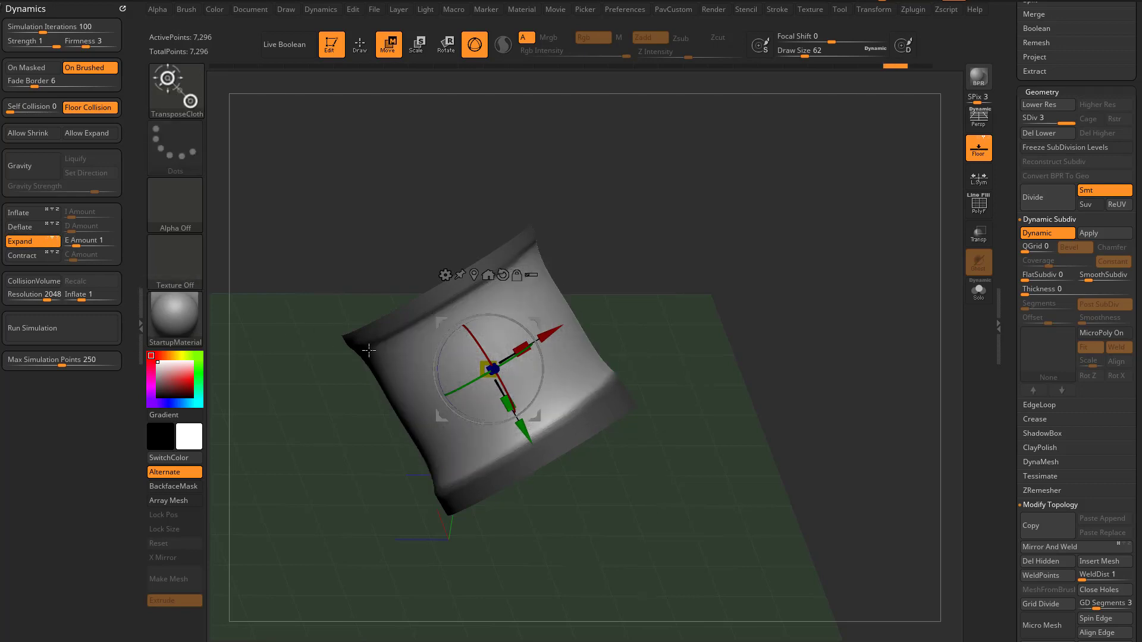
# Try another Y-axis TransposeCloth scale with Expand active, undo it and inspect the cylinder from the side
pyautogui.moveTo(506, 404); pyautogui.dragTo(504, 396)
pyautogui.hotkey('ctrl', 'z')
pyautogui.keyDown('shift'); pyautogui.moveTo(655, 356); pyautogui.dragTo(701, 331); pyautogui.keyUp('shift')
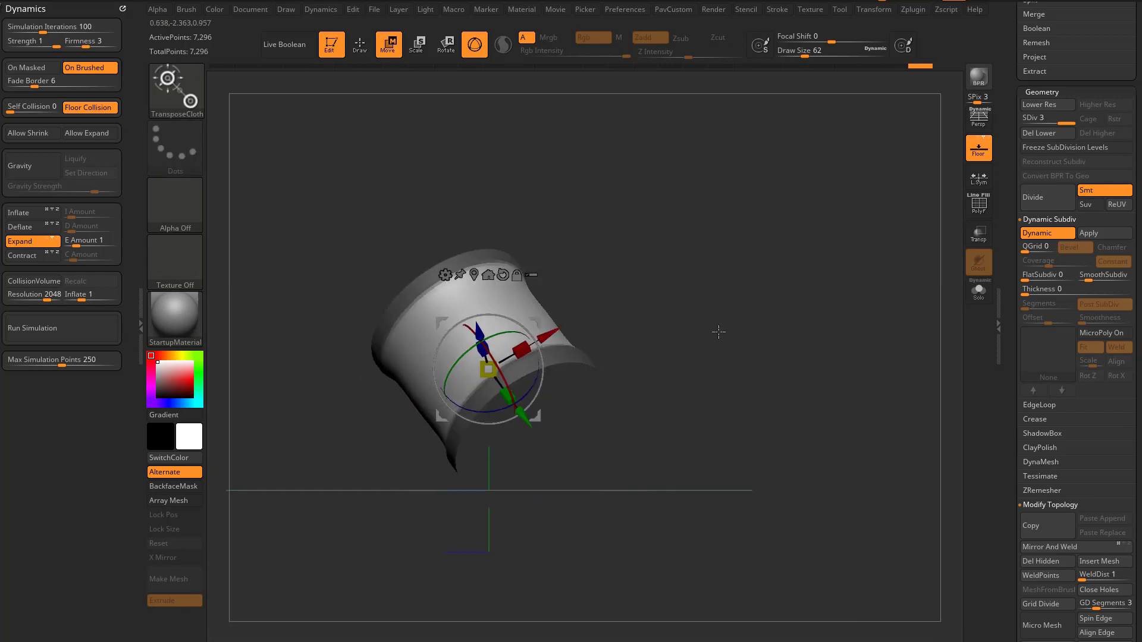
pyautogui.moveTo(624, 312)
pyautogui.keyDown('alt'); pyautogui.mouseDown()
pyautogui.moveTo(664, 332)
pyautogui.moveTo(602, 279)
pyautogui.mouseUp(); pyautogui.keyUp('alt')
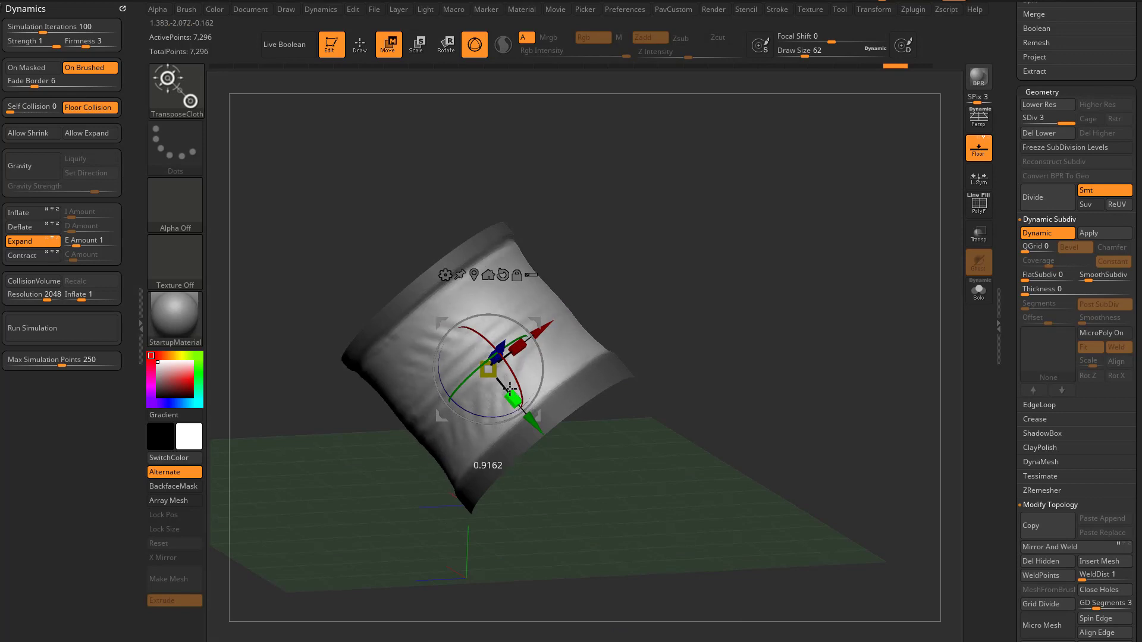
# Try twisting the cylinder about its Y axis by about -5.9 degrees with TransposeCloth and Y-axis Expand, and undo the result
pyautogui.moveTo(632, 343); pyautogui.dragTo(647, 332)
pyautogui.moveTo(491, 346); pyautogui.dragTo(485, 369, button='right')
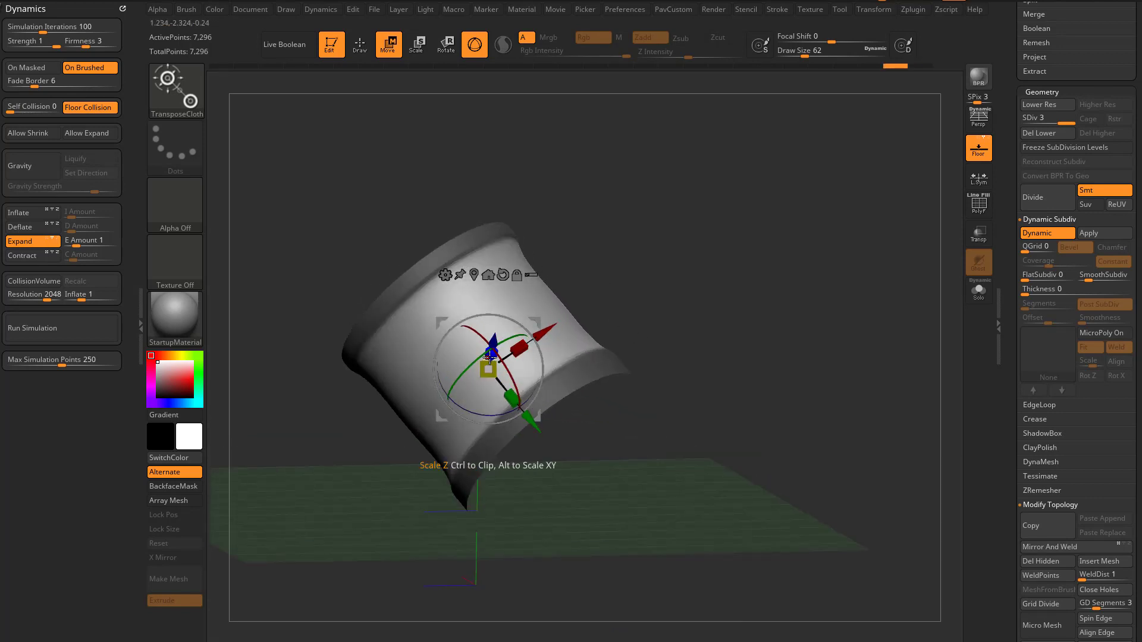
pyautogui.moveTo(490, 355); pyautogui.dragTo(497, 346)
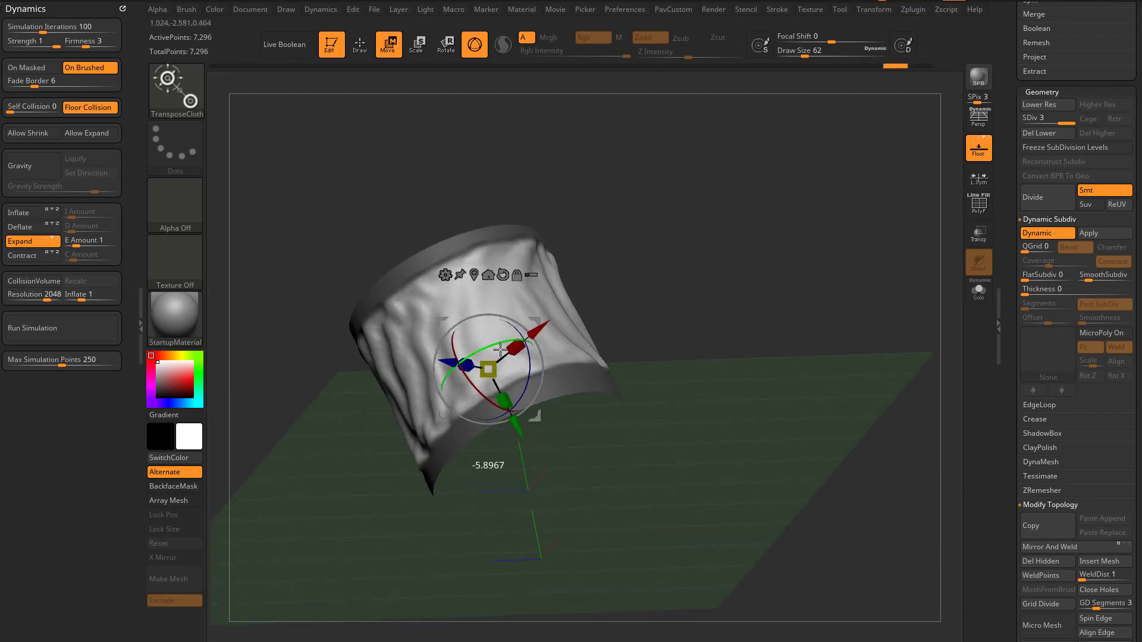
pyautogui.moveTo(681, 320); pyautogui.dragTo(675, 296)
pyautogui.hotkey('ctrl', 'z')
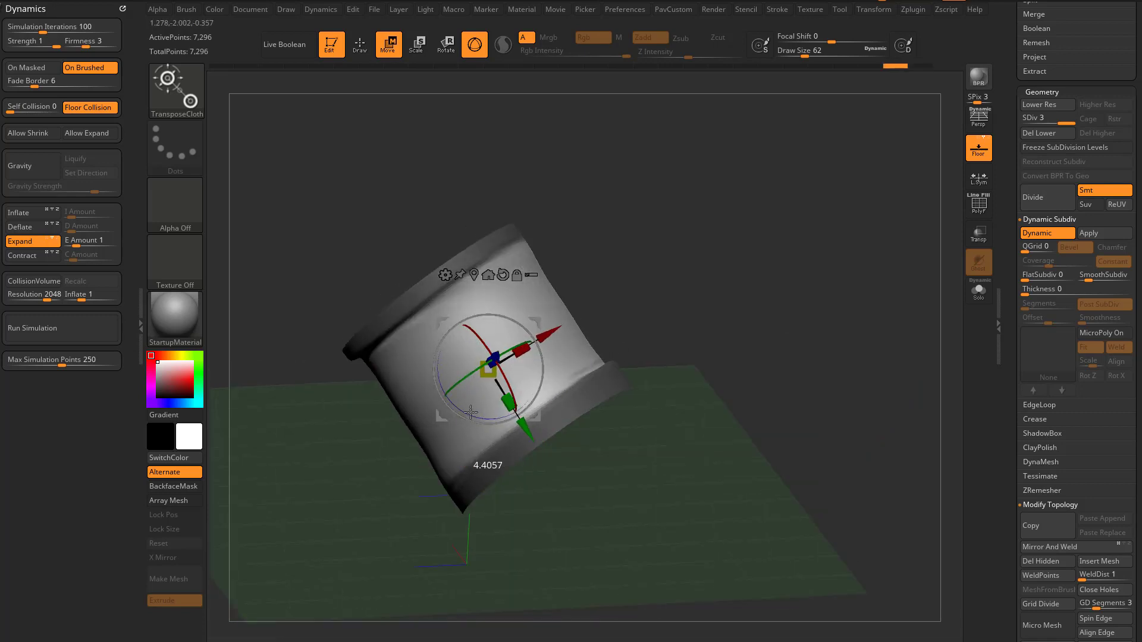
pyautogui.hotkey('ctrl', 'z')
# Switch Expand from the Y axis to the X axis, try a Y-axis cloth scale of about 0.986 and undo it
pyautogui.click(51, 238)
pyautogui.click(47, 238)
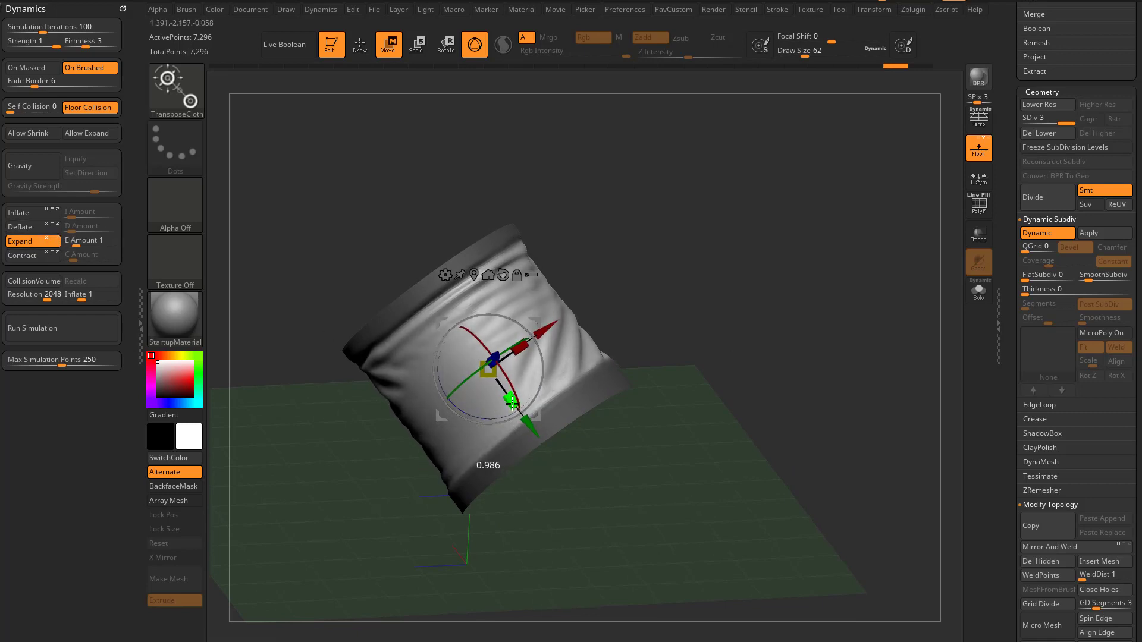
pyautogui.moveTo(550, 316); pyautogui.dragTo(531, 334, button='right')
pyautogui.hotkey('ctrl', 'z')
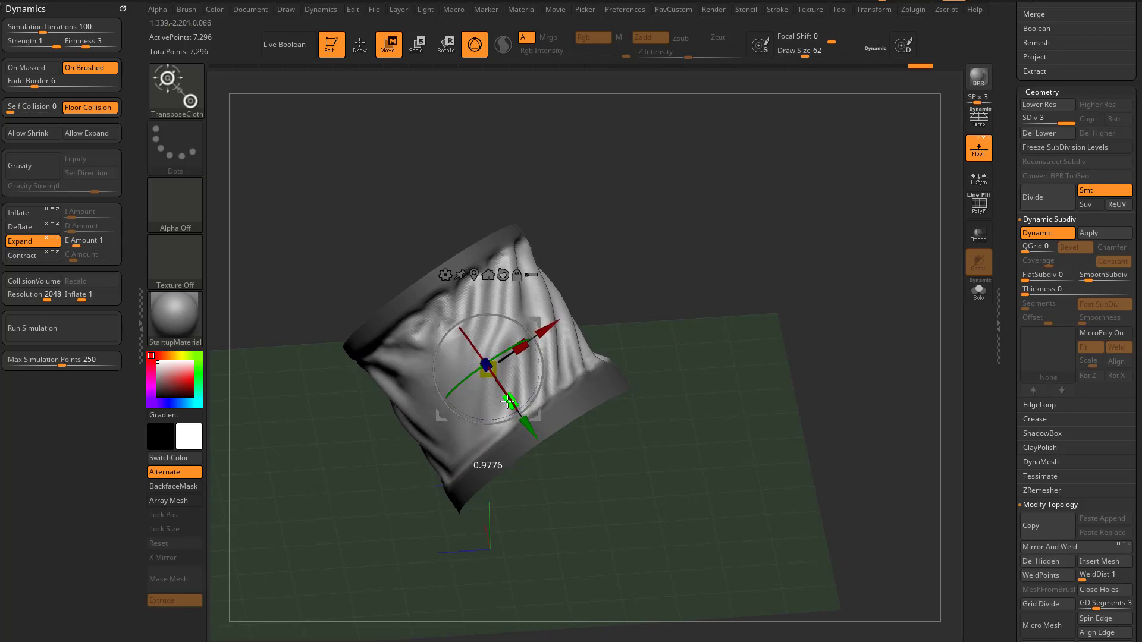
# Try TransposeCloth Y-axis scales of about 0.98 and 1.16 with X-only Expand, undoing back to the smooth cylinder
pyautogui.moveTo(507, 399); pyautogui.dragTo(524, 419)
pyautogui.moveTo(496, 367); pyautogui.dragTo(494, 366)
pyautogui.moveTo(495, 367); pyautogui.dragTo(507, 386, button='right')
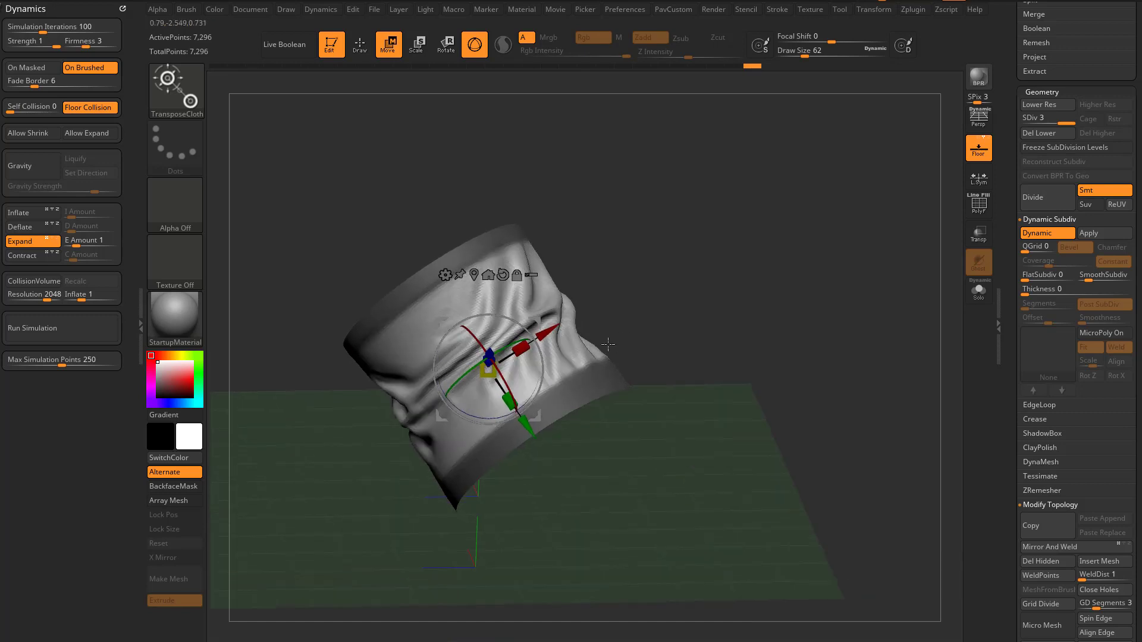
pyautogui.hotkey('ctrl', 'z')
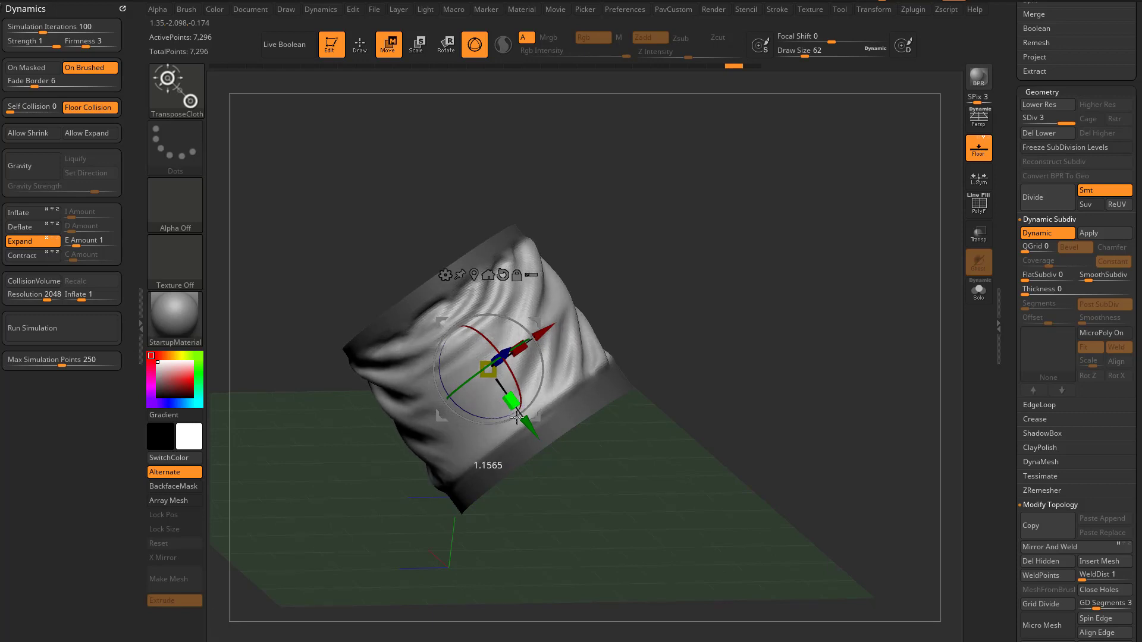
pyautogui.moveTo(513, 408); pyautogui.dragTo(515, 409)
pyautogui.moveTo(515, 409); pyautogui.dragTo(562, 404, button='right')
pyautogui.moveTo(686, 401); pyautogui.dragTo(690, 379, button='right')
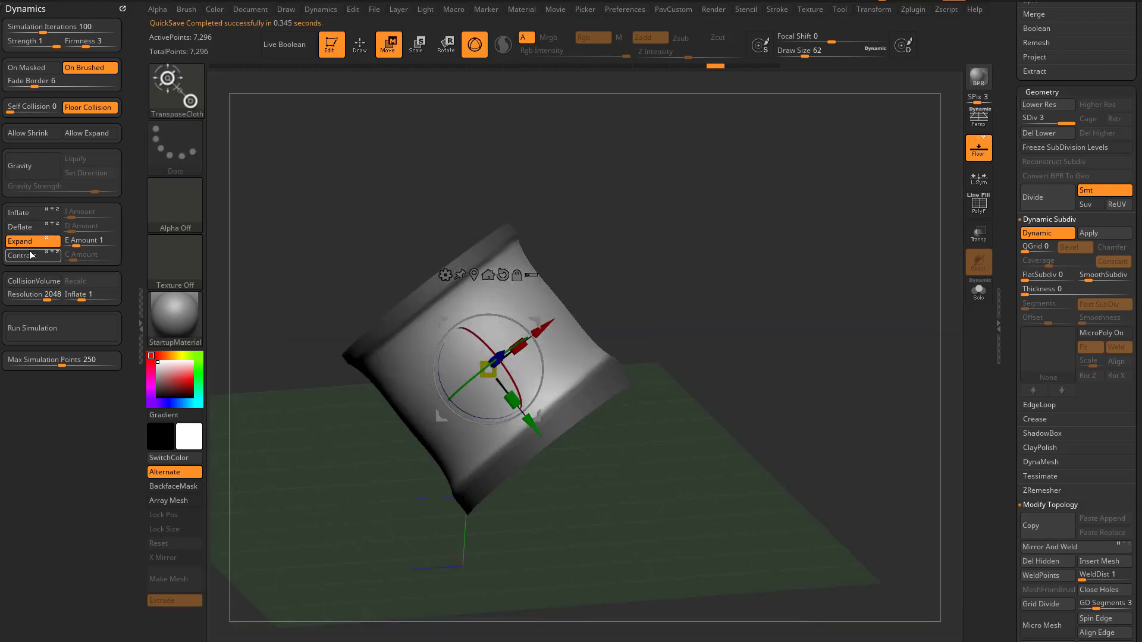
# Enable Expand on all three axes, try a Y-axis TransposeCloth scale on the cylinder and undo it
pyautogui.click(54, 243)
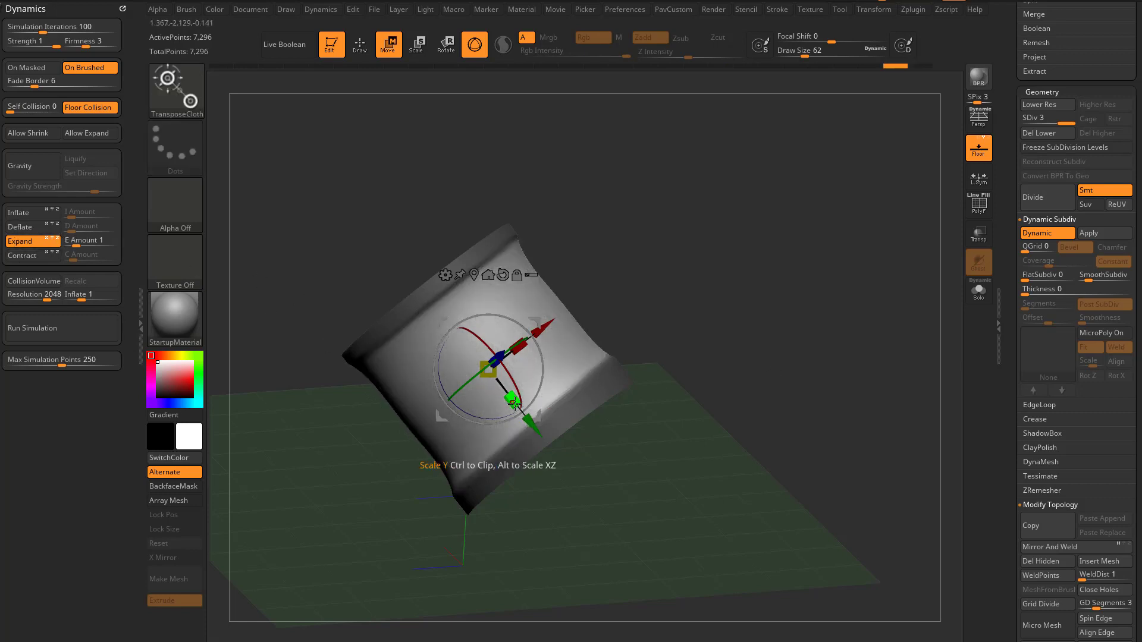
pyautogui.moveTo(513, 401); pyautogui.dragTo(664, 405)
pyautogui.moveTo(519, 346); pyautogui.dragTo(559, 335)
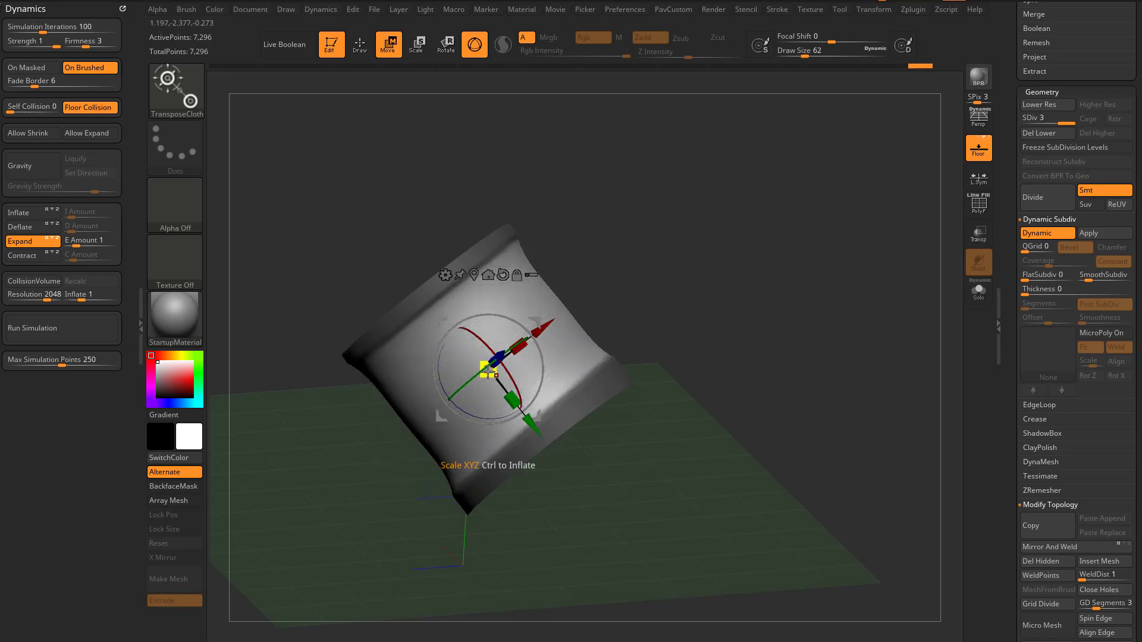
pyautogui.moveTo(513, 397); pyautogui.dragTo(561, 496)
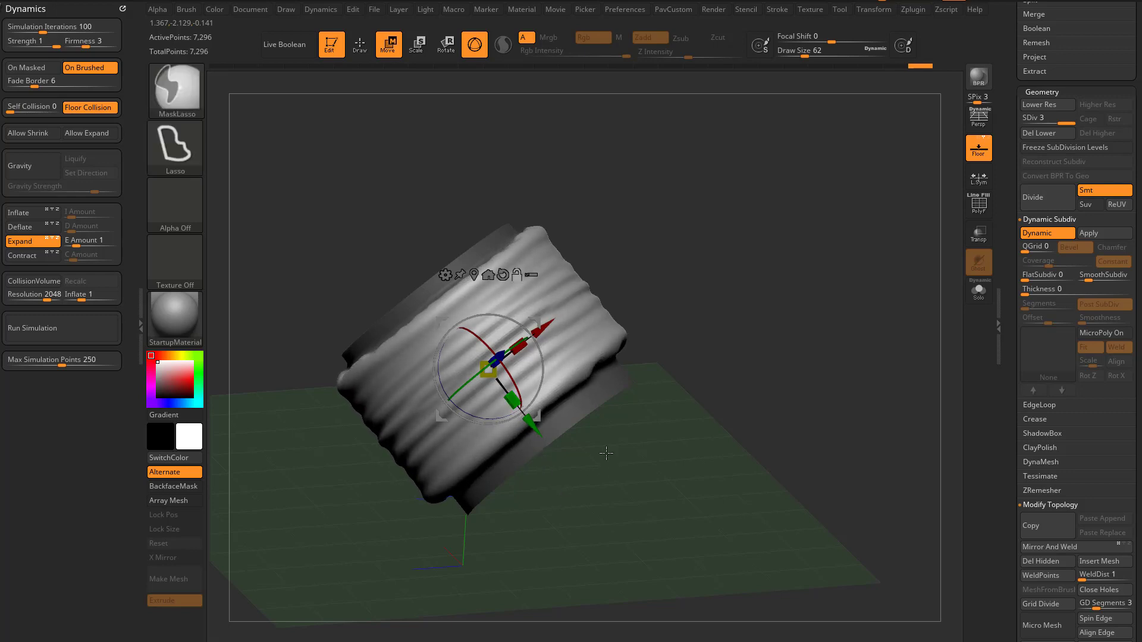
pyautogui.hotkey('ctrl', 'z')
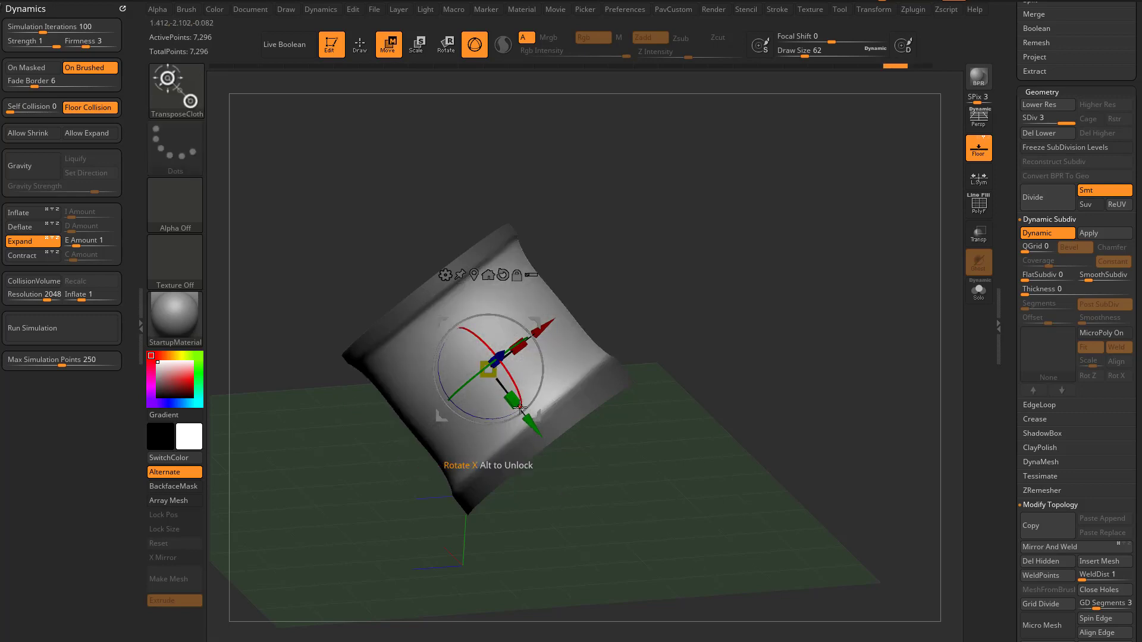
# Try a smaller Y-axis cloth scale with Expand active on X, Y and Z, and undo the ring-shaped folds
pyautogui.moveTo(512, 400); pyautogui.dragTo(516, 406)
pyautogui.moveTo(725, 380); pyautogui.dragTo(686, 379)
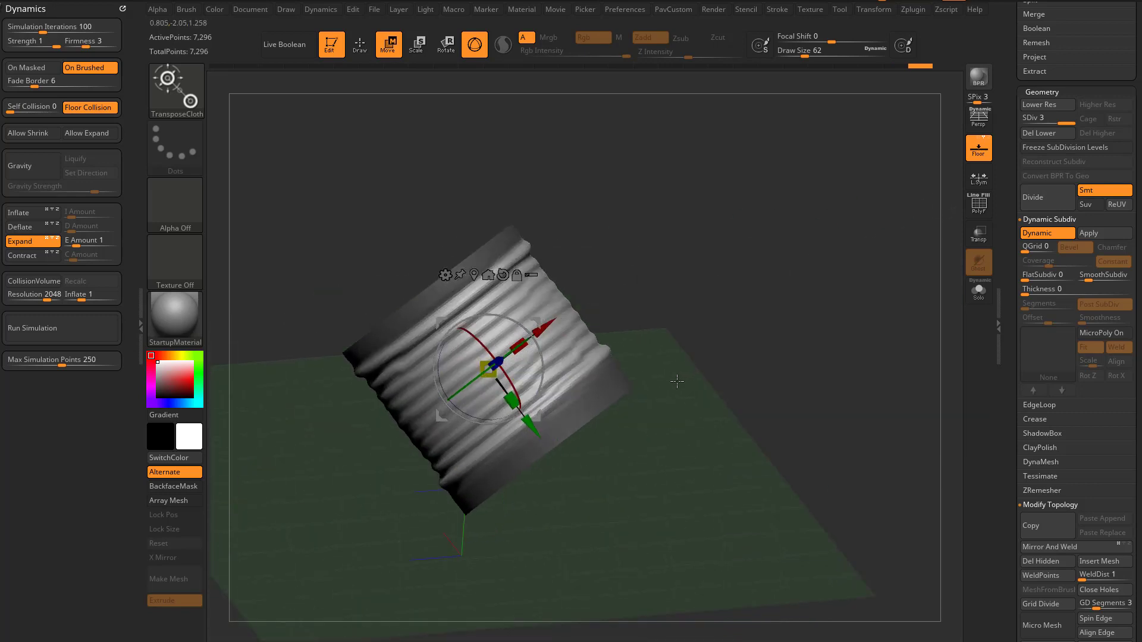
pyautogui.hotkey('ctrl', 'z')
# Scale the cylinder along Y with TransposeCloth and all-axis Expand, twist it about its Y axis and inspect the folds
pyautogui.moveTo(512, 400); pyautogui.dragTo(516, 407)
pyautogui.moveTo(563, 380); pyautogui.dragTo(539, 362, button='right')
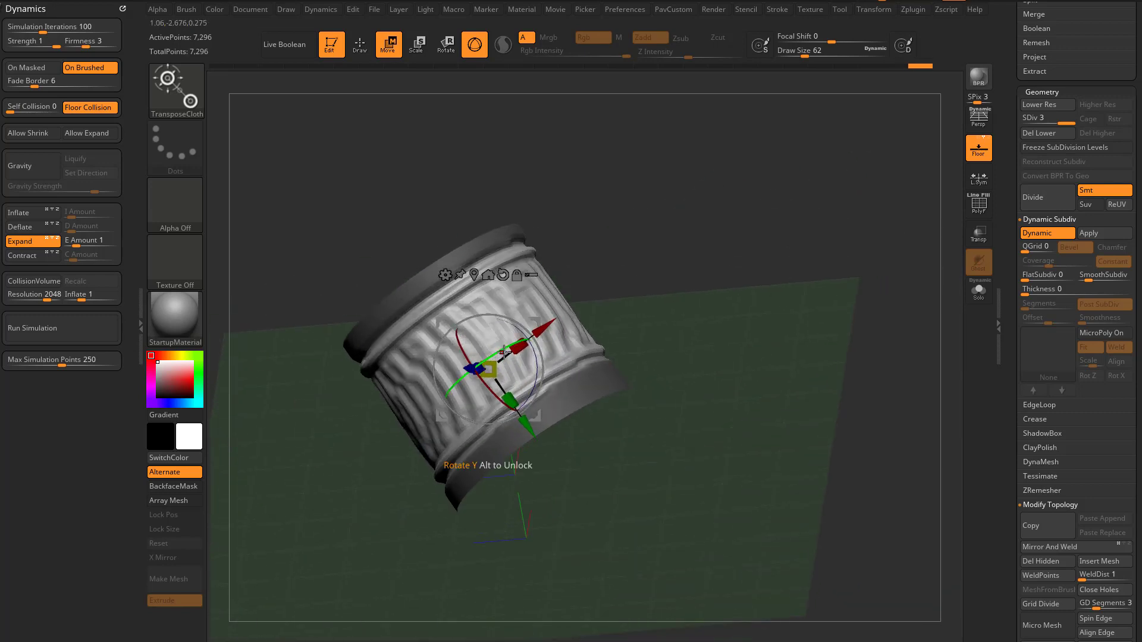
pyautogui.moveTo(503, 351); pyautogui.dragTo(399, 344)
pyautogui.moveTo(690, 351); pyautogui.dragTo(725, 360)
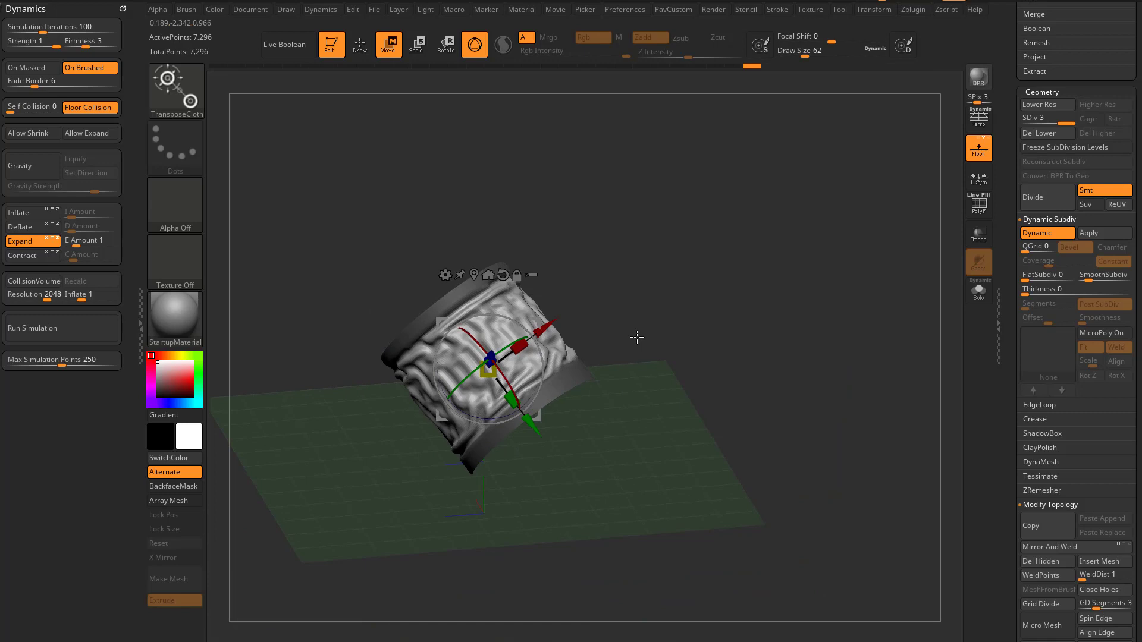
pyautogui.moveTo(690, 311); pyautogui.dragTo(624, 272)
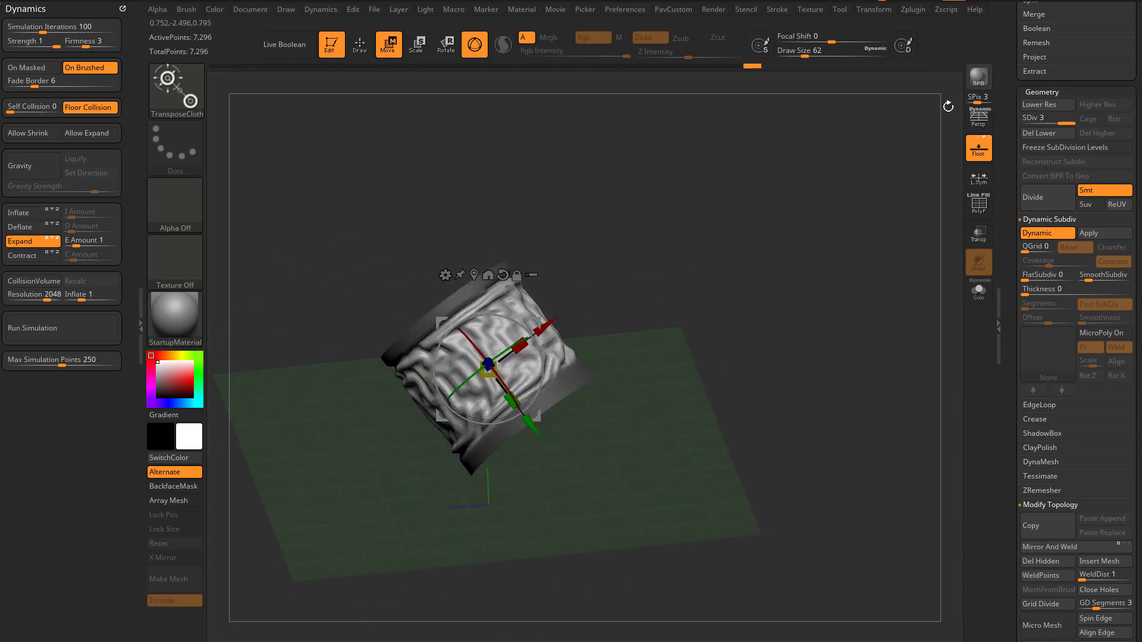